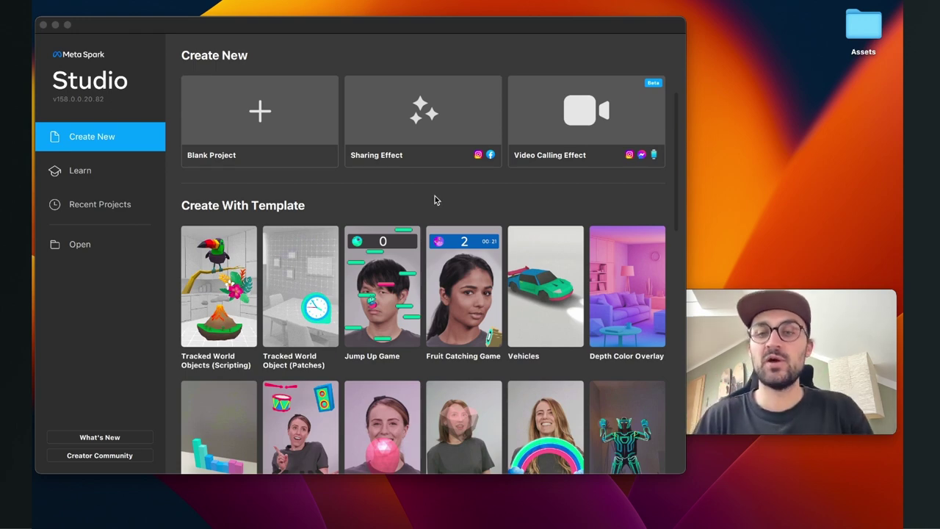
- Start a new project from the Neck Decoration template
scroll(434, 195, down, 5)
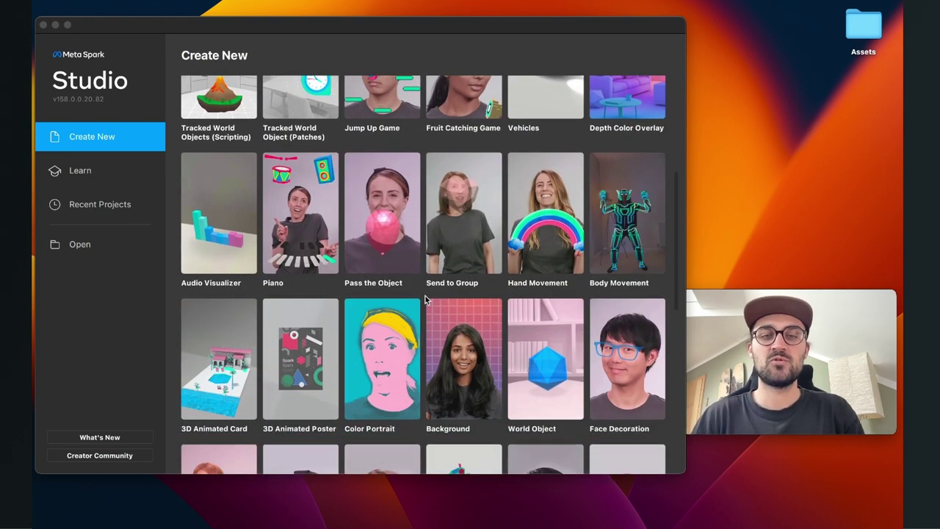
scroll(425, 299, down, 5)
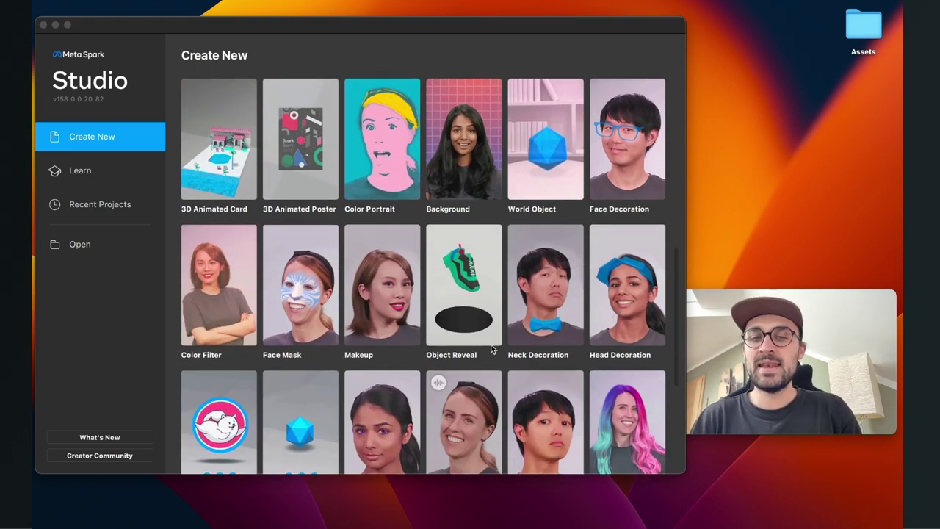
click(535, 282)
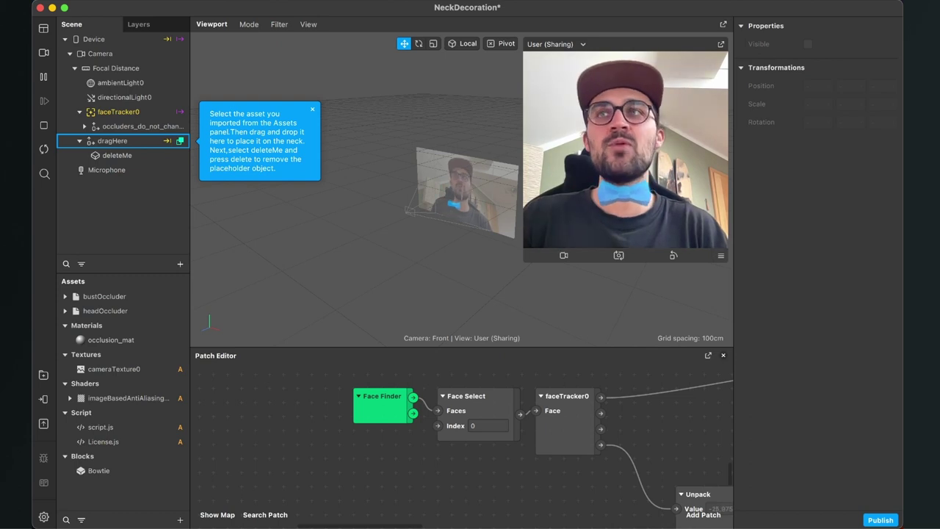
- Preview Wings.png from the Assets folder, then import it into the project as a texture
drag(0, 88, 372, 170)
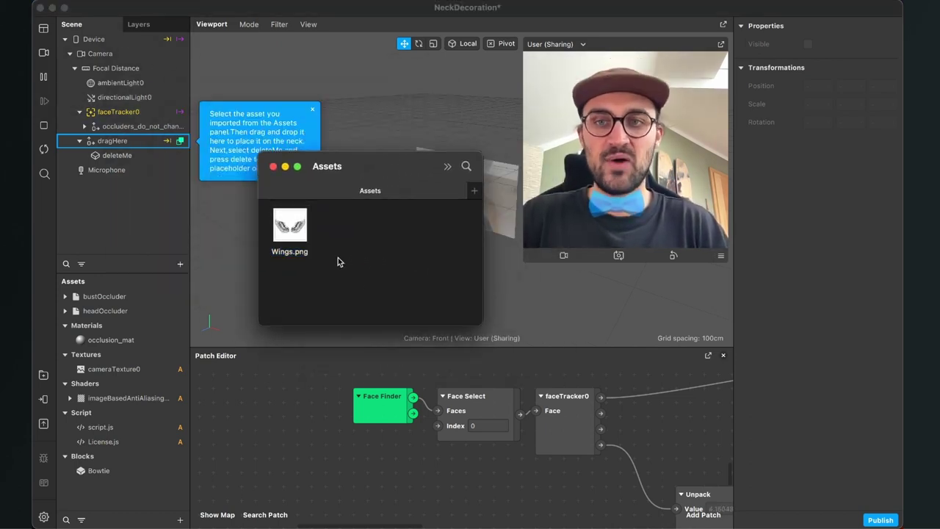
key(space)
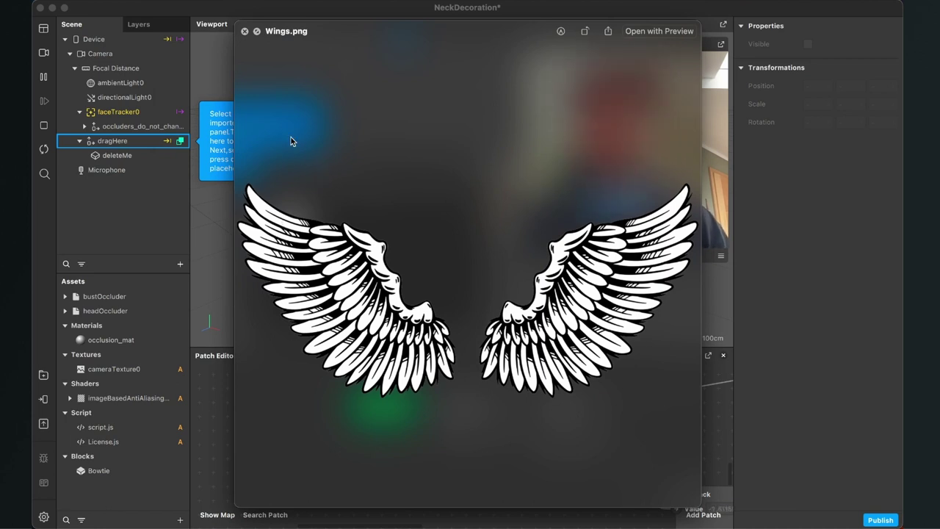
click(245, 31)
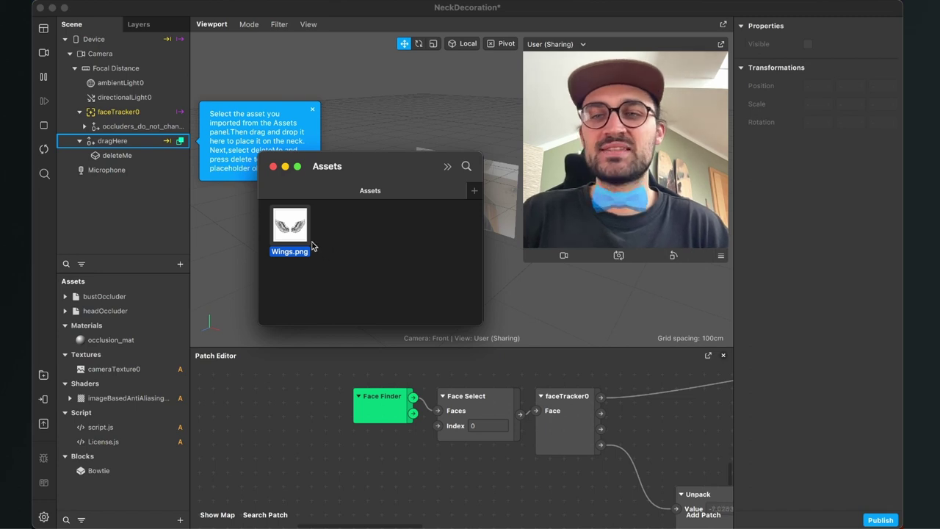
drag(302, 237, 145, 496)
- Set the Wings texture's iOS, Android and Older Android compression to None
click(269, 450)
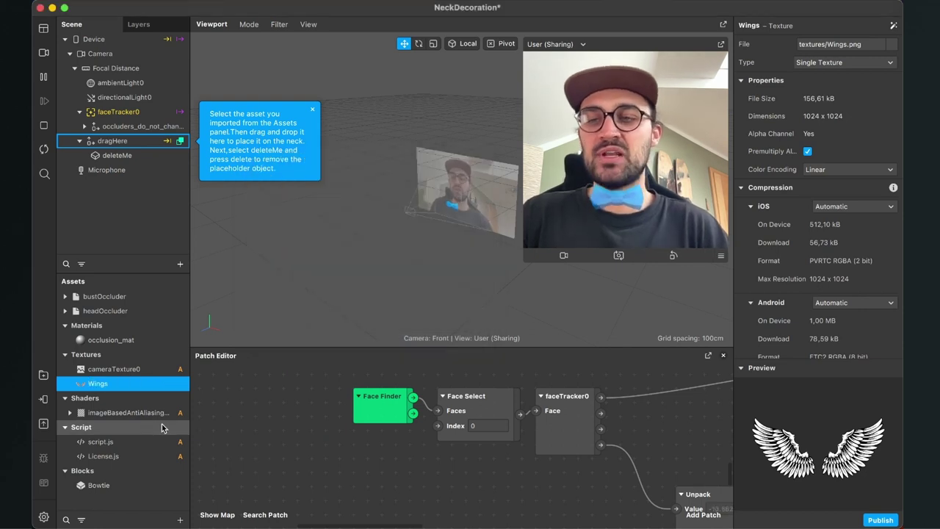
click(107, 387)
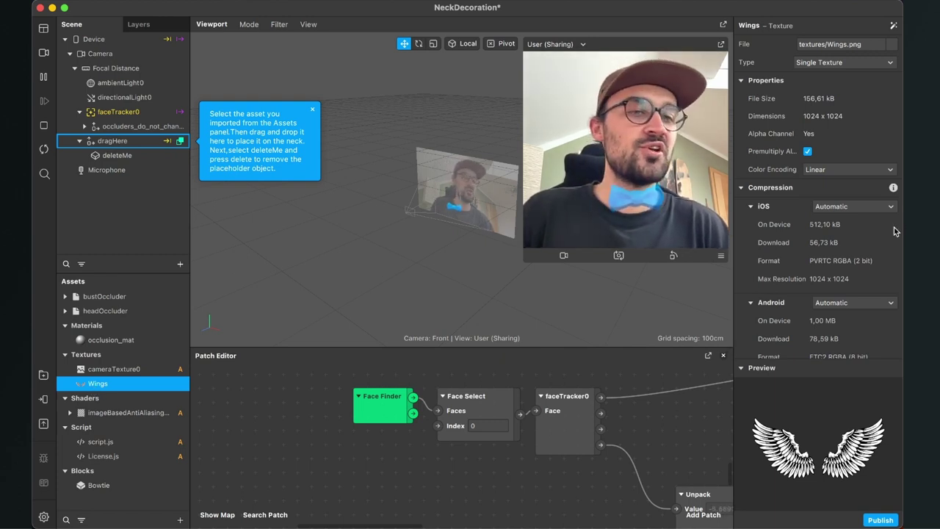
click(865, 208)
click(846, 234)
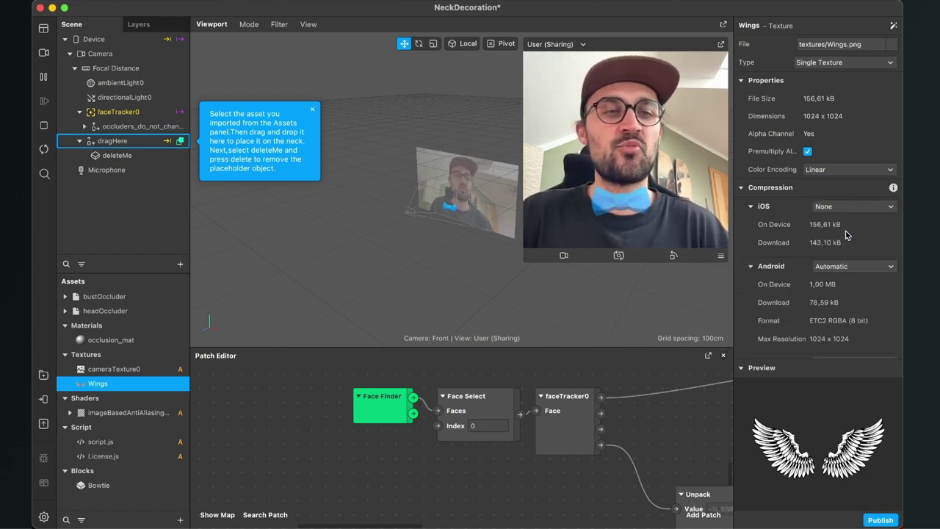
click(841, 266)
click(844, 291)
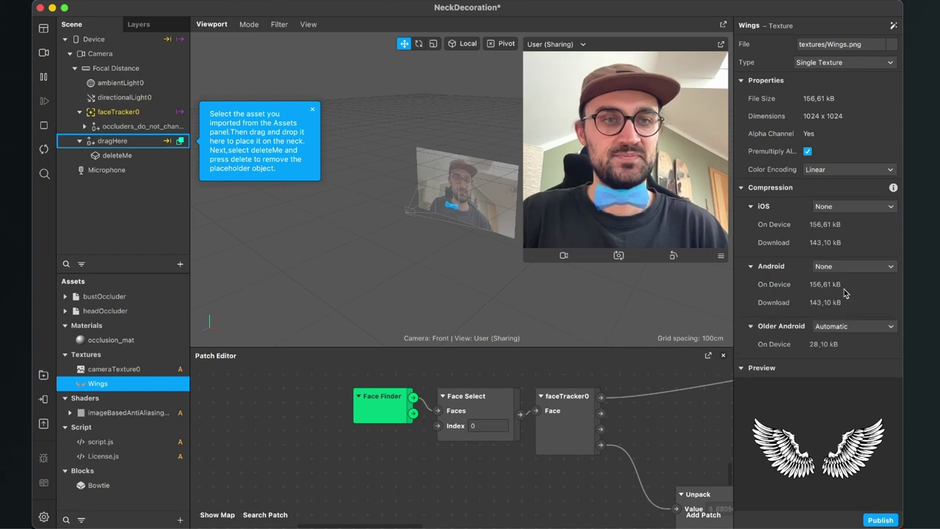
click(849, 328)
click(847, 351)
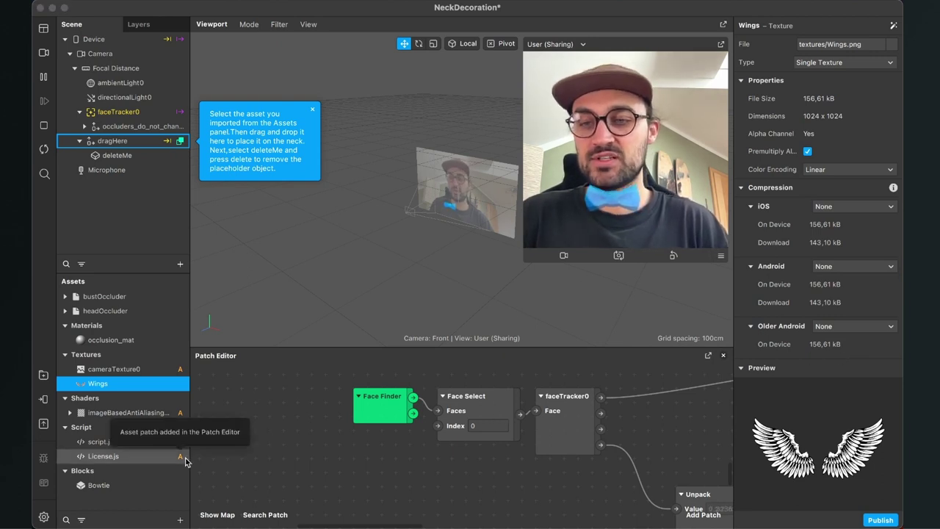
- Add a new material asset named Wings
click(180, 520)
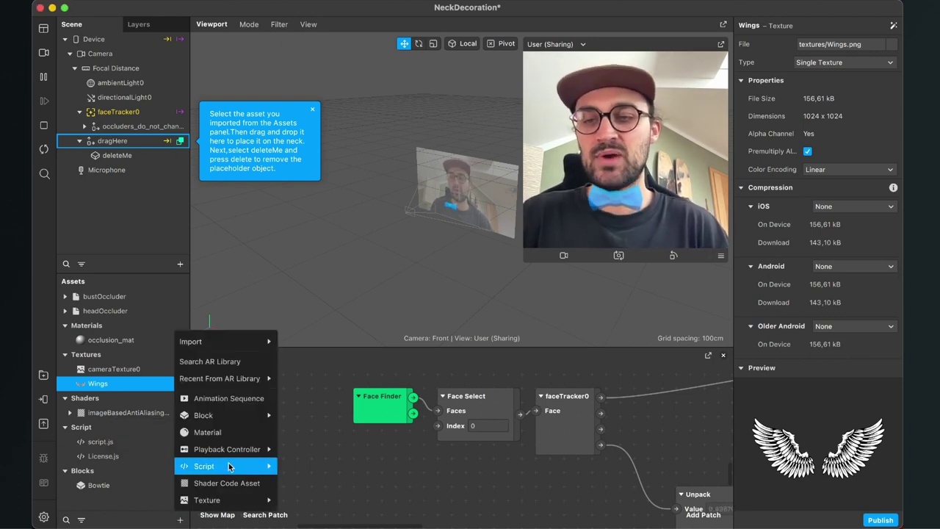
click(208, 432)
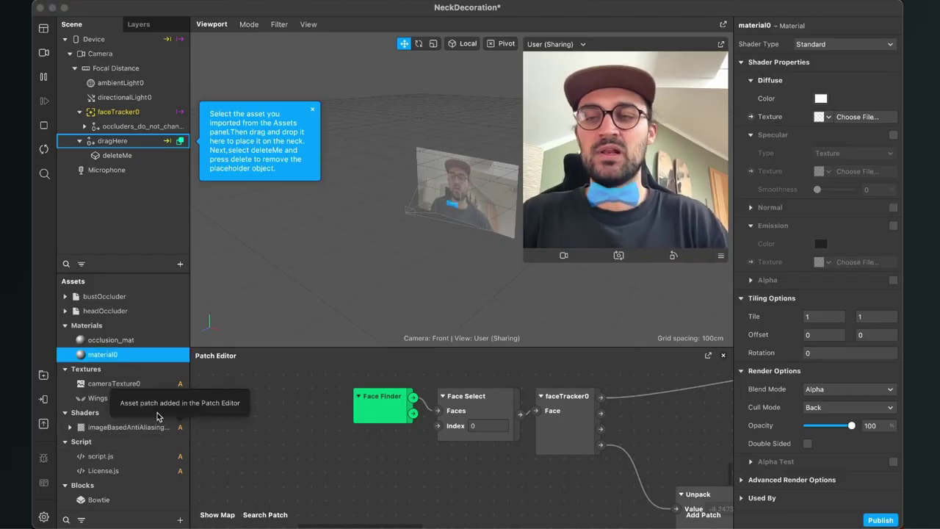
double_click(104, 358)
text(Wings)
key(Return)
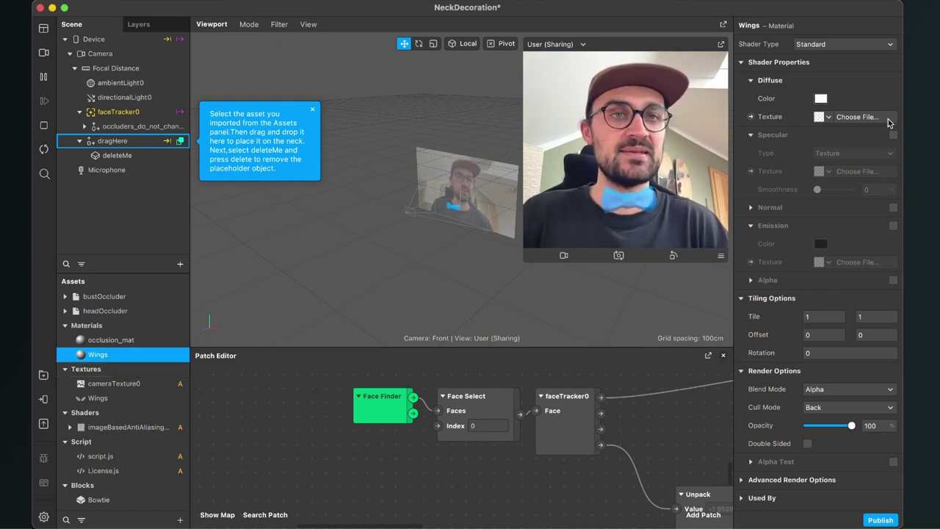
- Give the Wings material the Flat shader and Wings texture, and expand Advanced Render Options
click(852, 45)
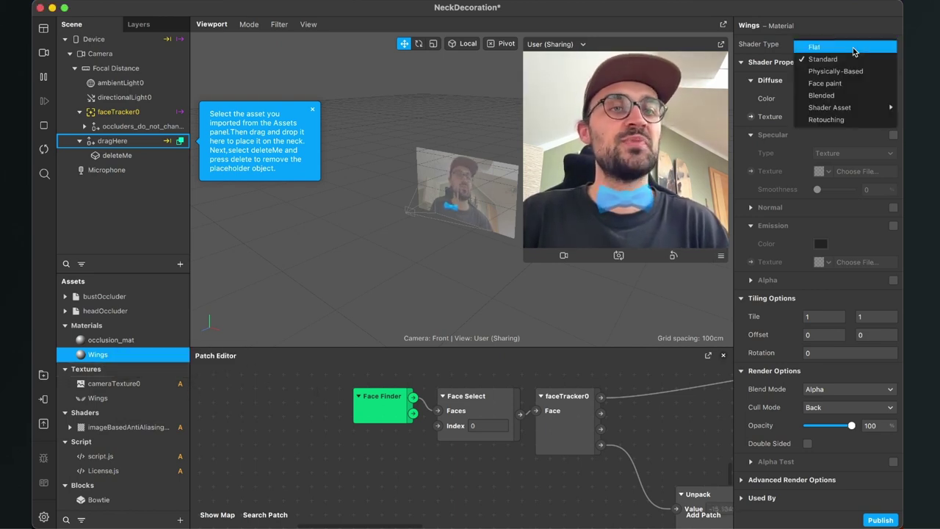
click(855, 48)
click(827, 117)
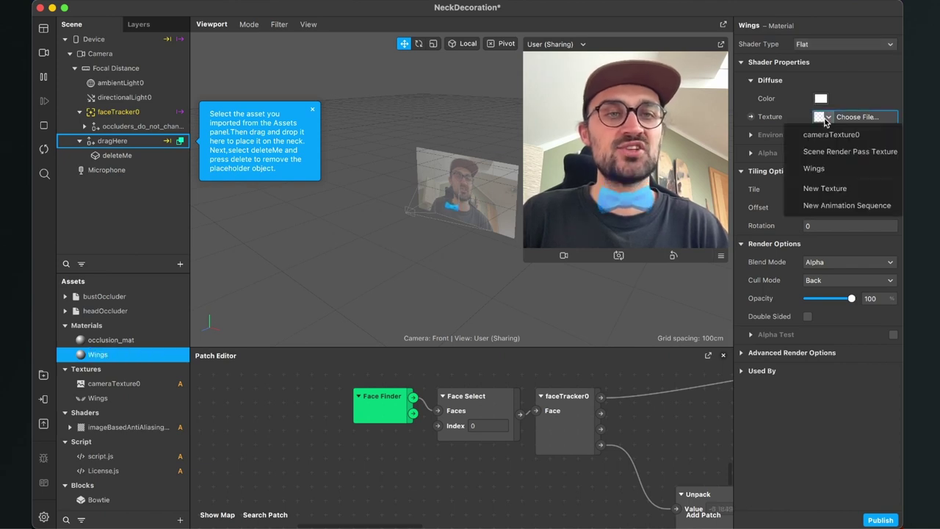
click(834, 170)
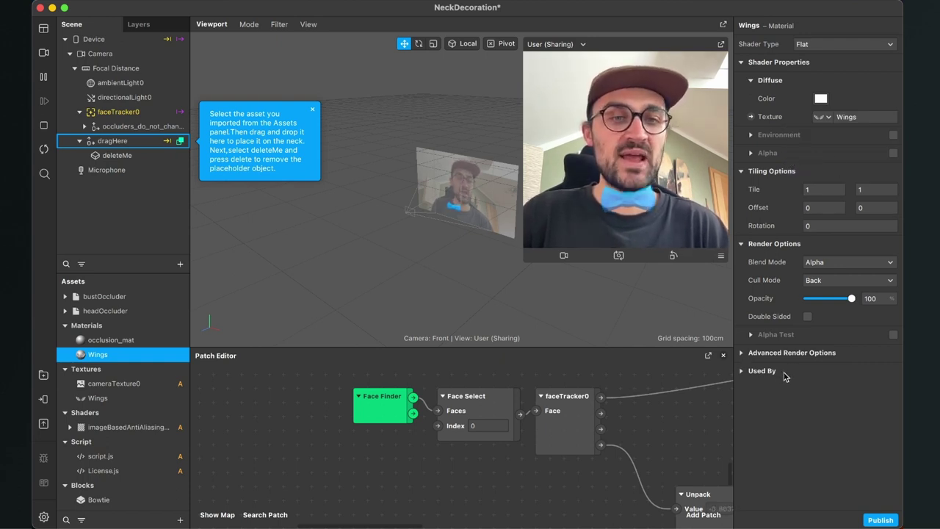
click(744, 354)
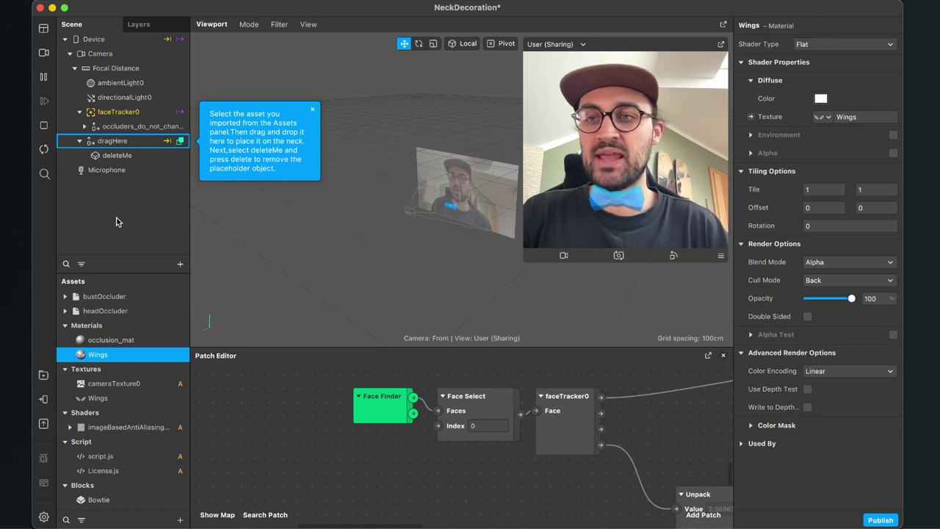
- Dismiss the tutorial tip and insert a Plane into the scene
click(312, 109)
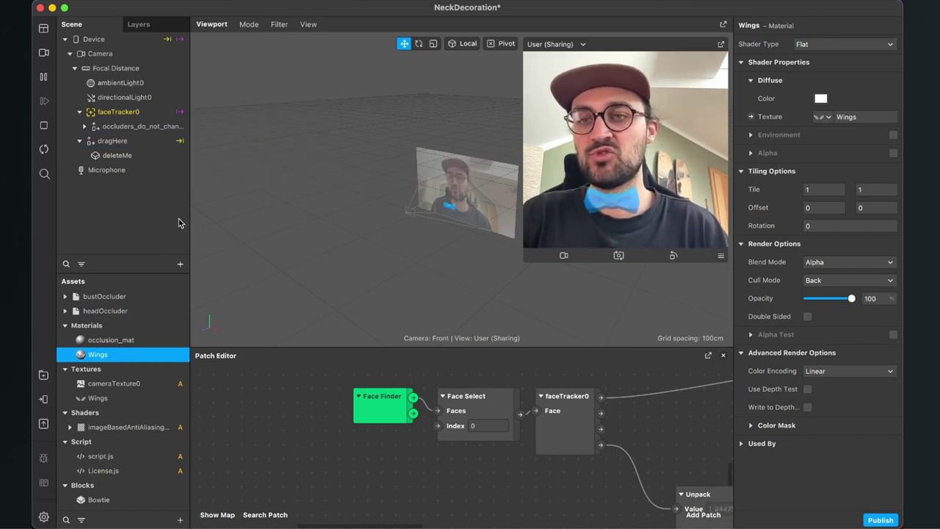
click(178, 265)
text(plamn)
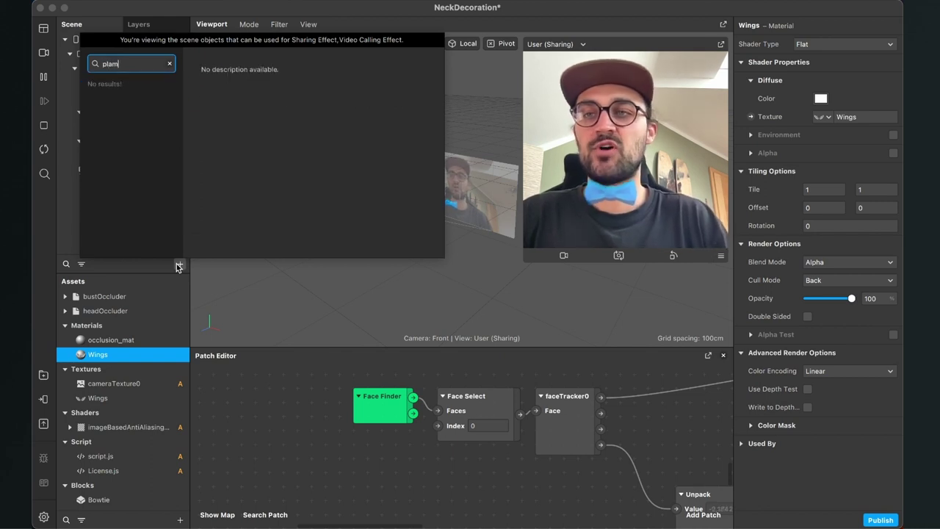
key(BackSpace)
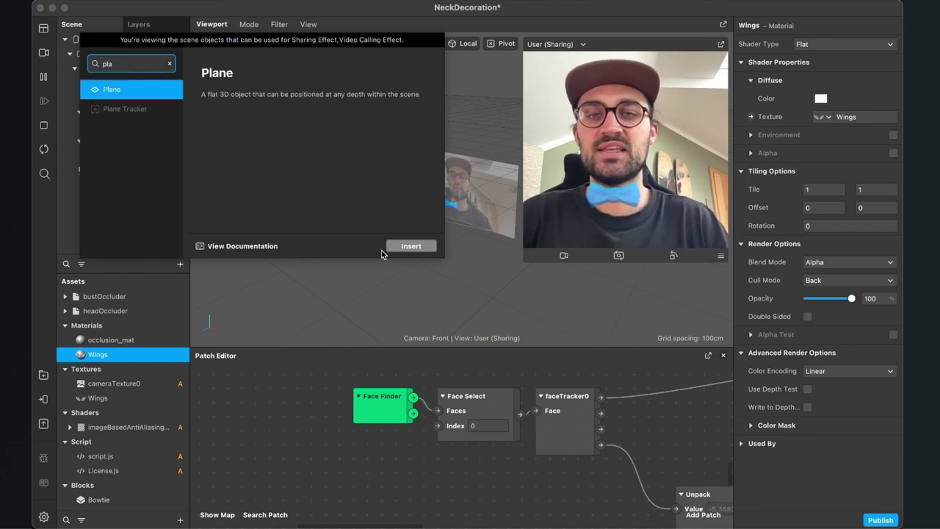
click(409, 247)
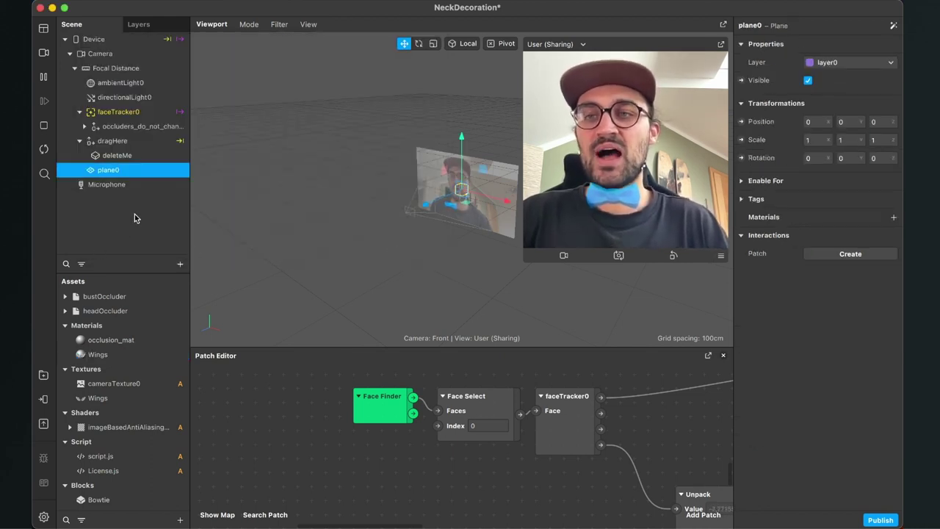
- Rename plane0 to Wings
double_click(106, 170)
text(w)
key(Return)
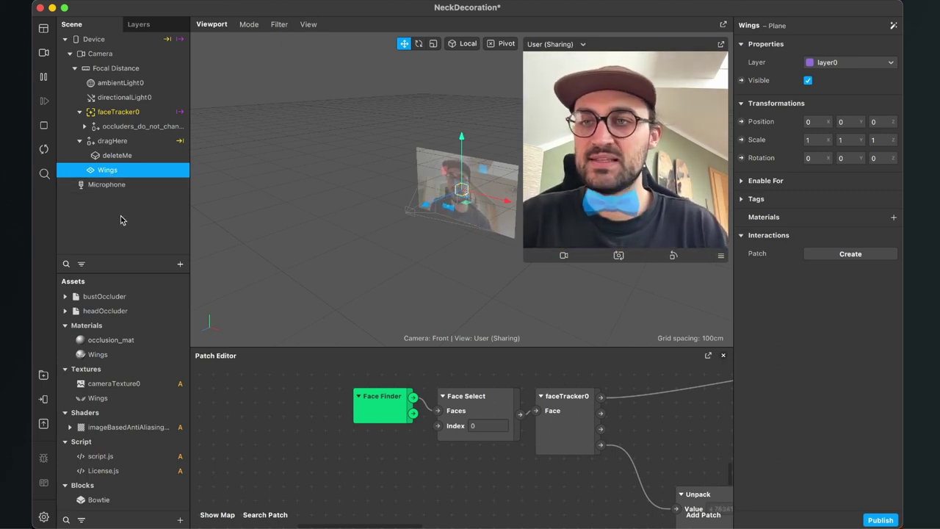
- Check faceTracker0's occluders child, then drag the Wings plane onto dragHere
click(79, 112)
click(79, 112)
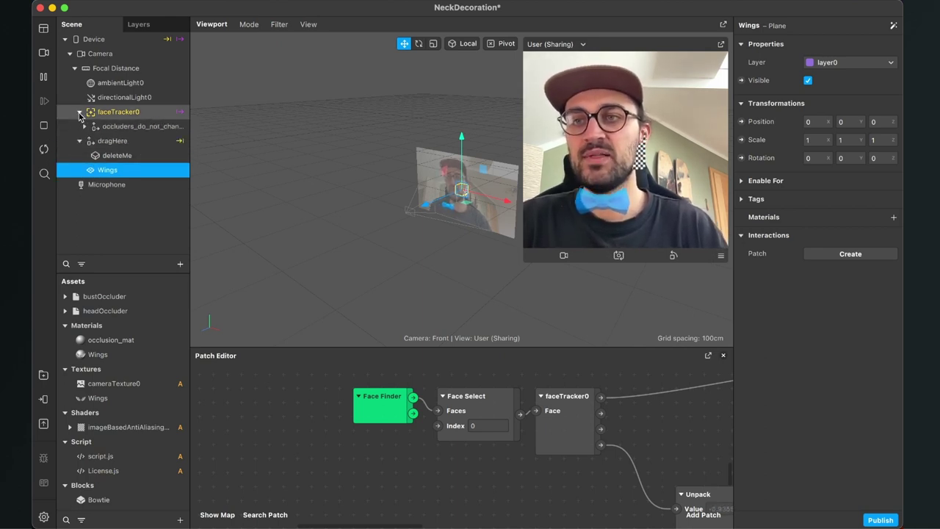
click(100, 128)
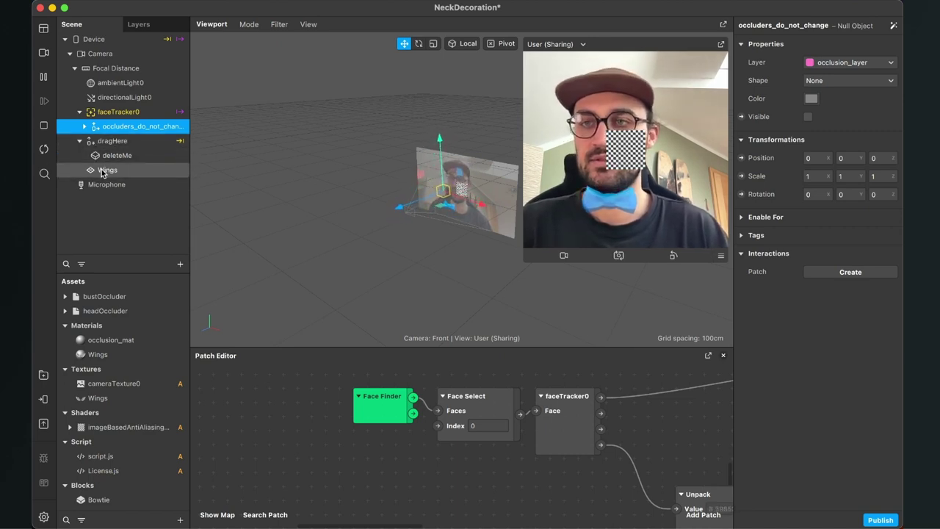
click(103, 171)
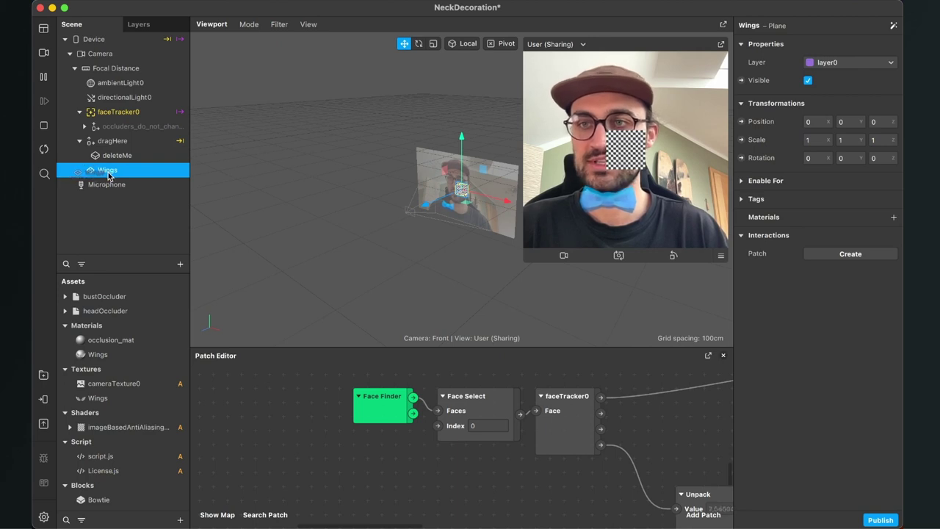
drag(110, 175, 131, 145)
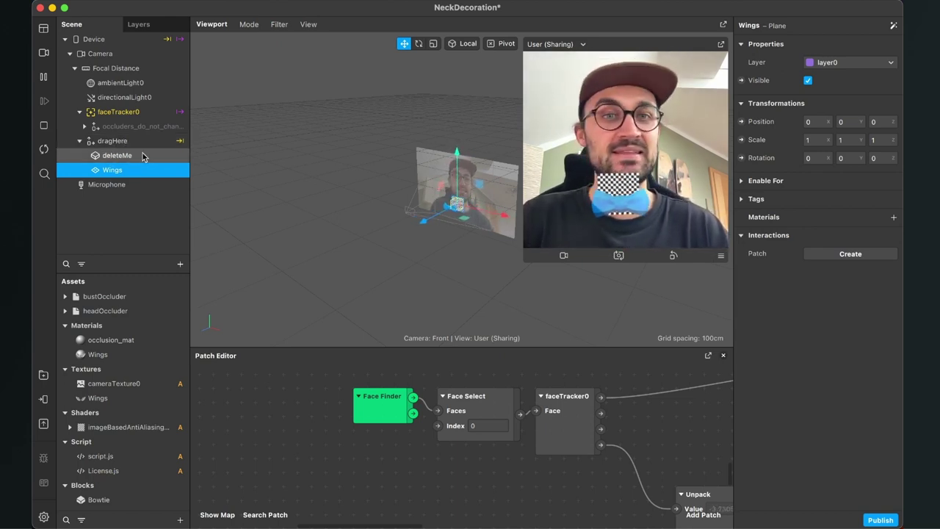
- Delete the deleteMe bowtie block and assign the Wings material to the Wings plane
click(137, 155)
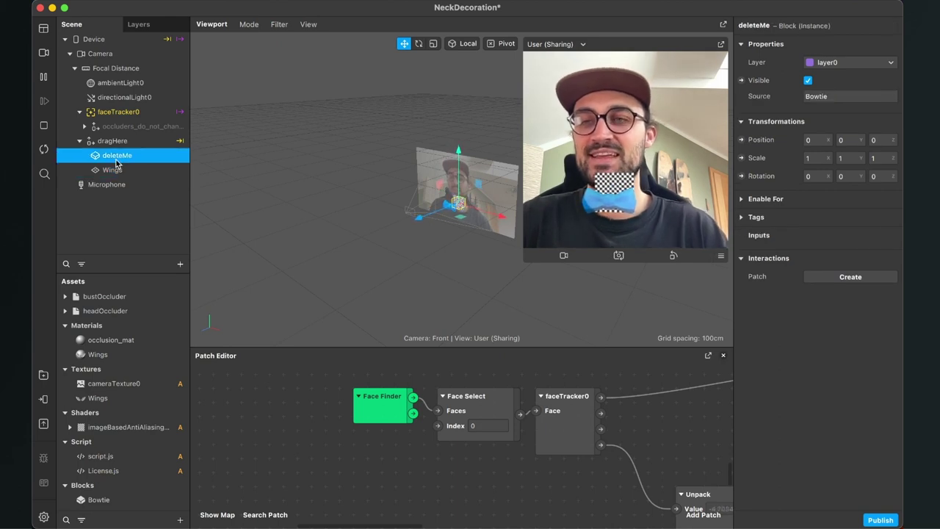
key(Delete)
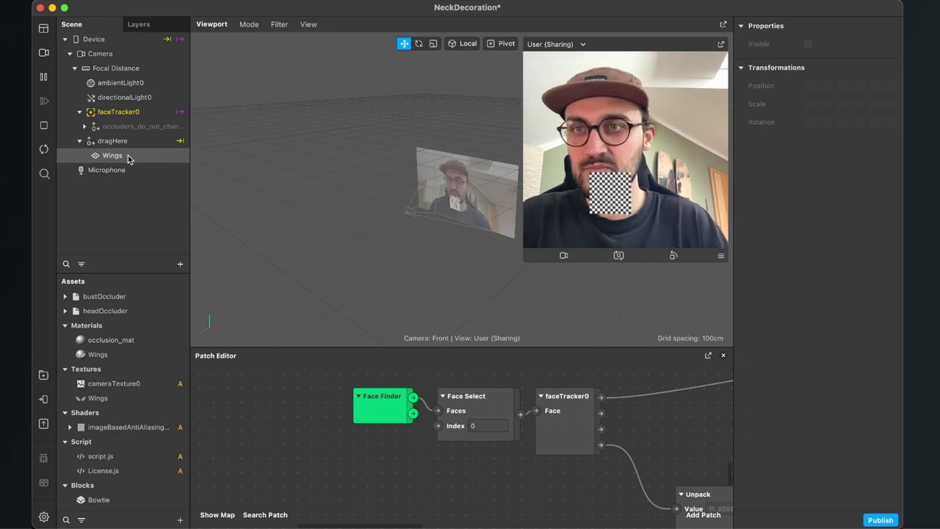
click(126, 157)
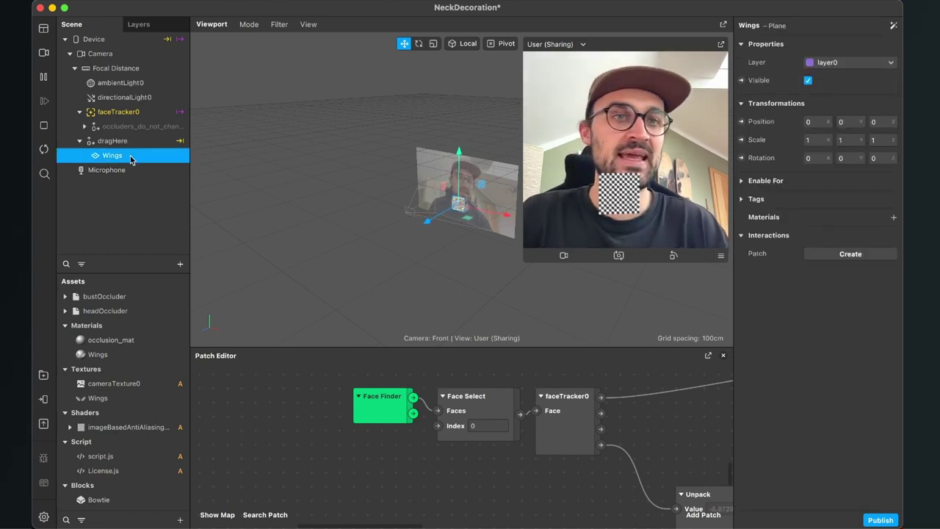
click(893, 219)
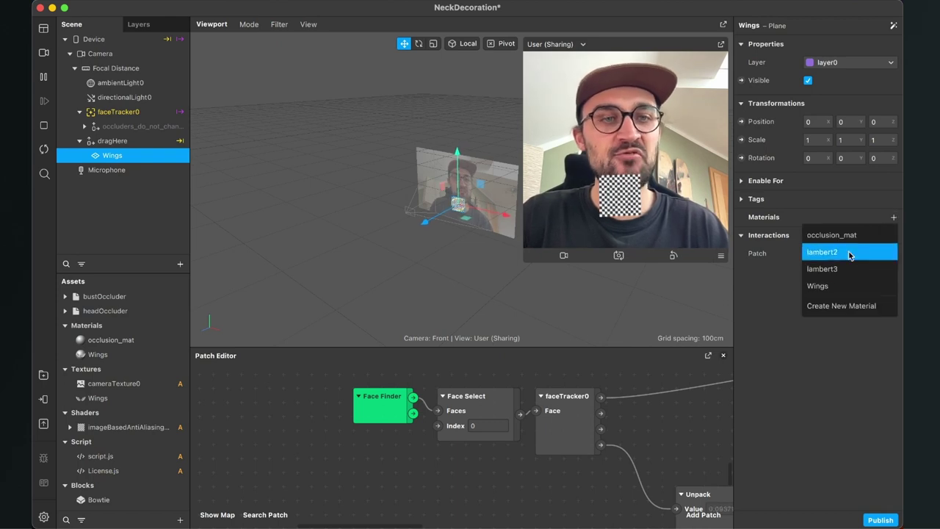
click(825, 288)
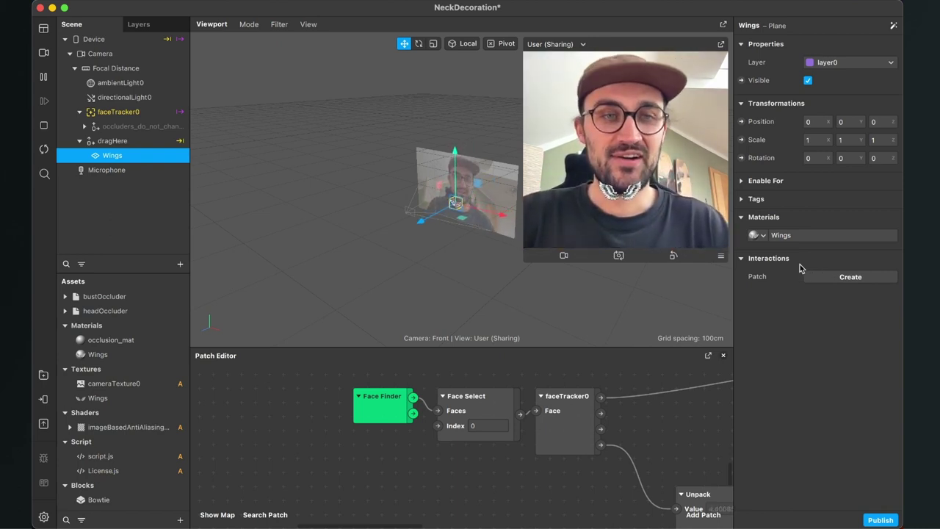
- Set the Wings plane's scale X and Y to 8 and its Y position to 0,1
click(815, 140)
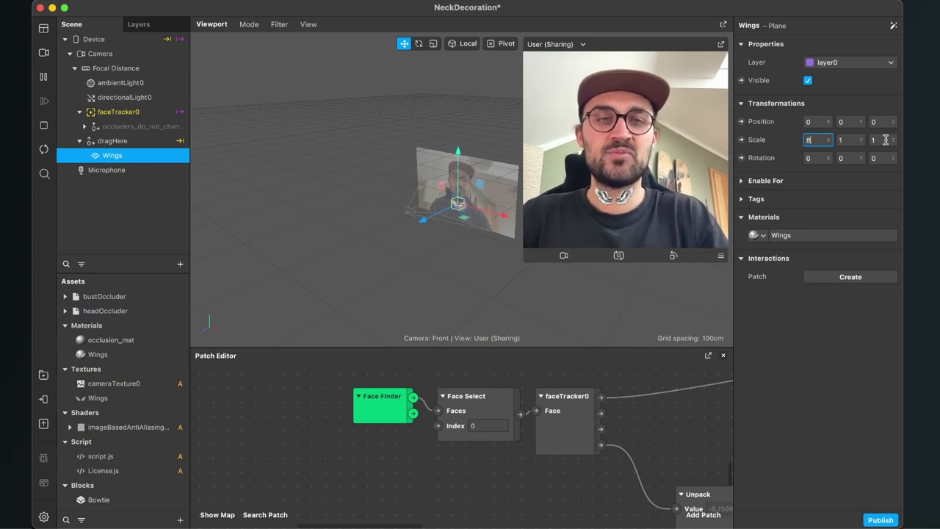
key(Return)
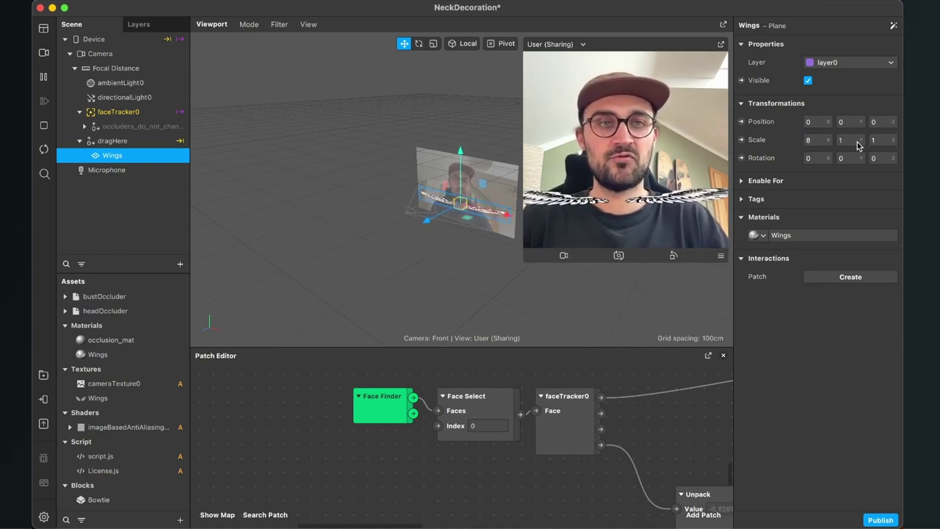
click(853, 141)
text(8)
key(Return)
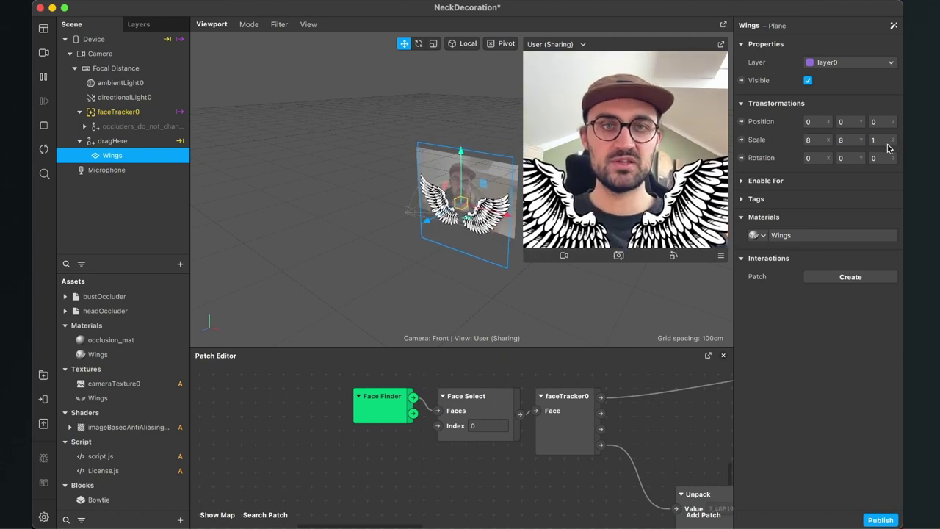
click(850, 122)
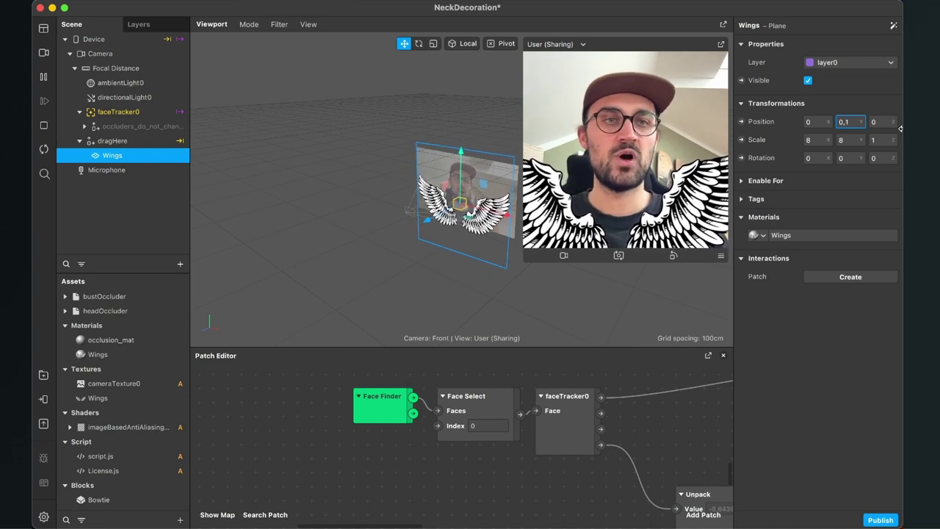
key(Return)
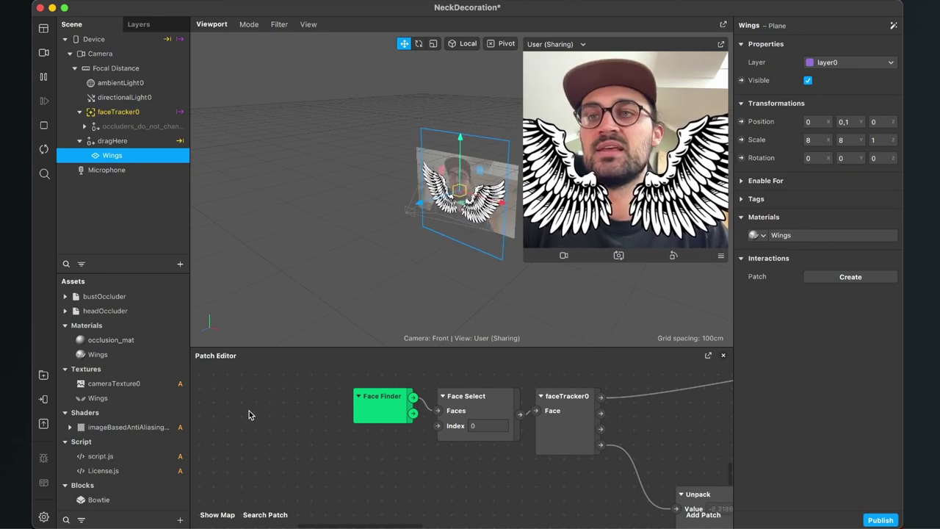
- Add Person segmentation to the Camera and remove unsupported platforms
click(109, 59)
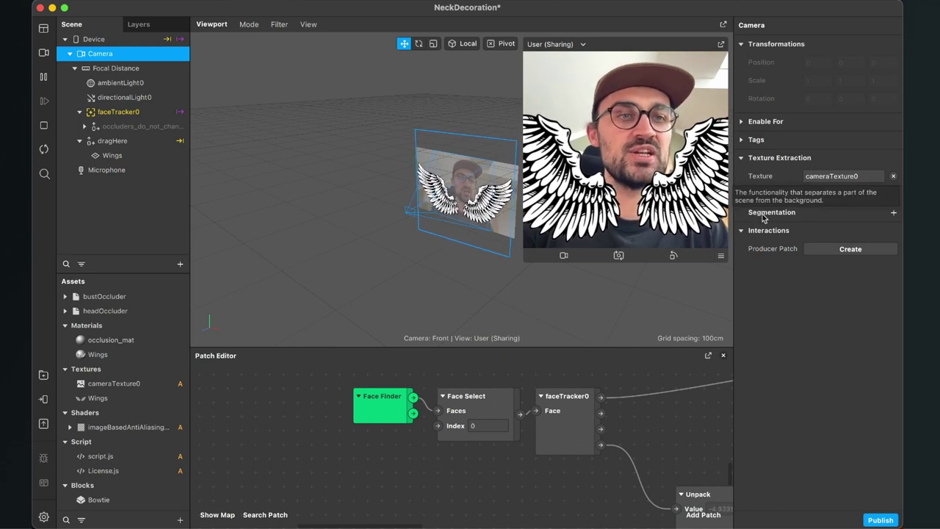
click(893, 215)
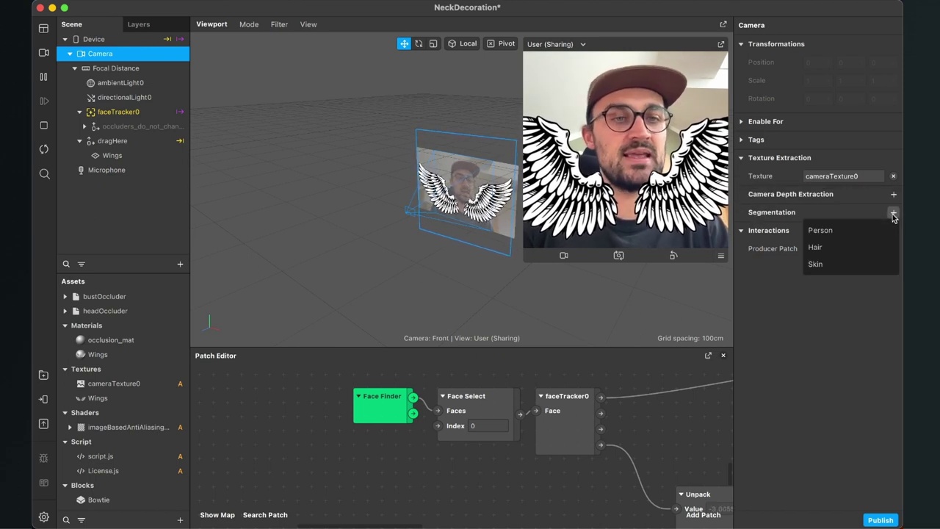
click(834, 232)
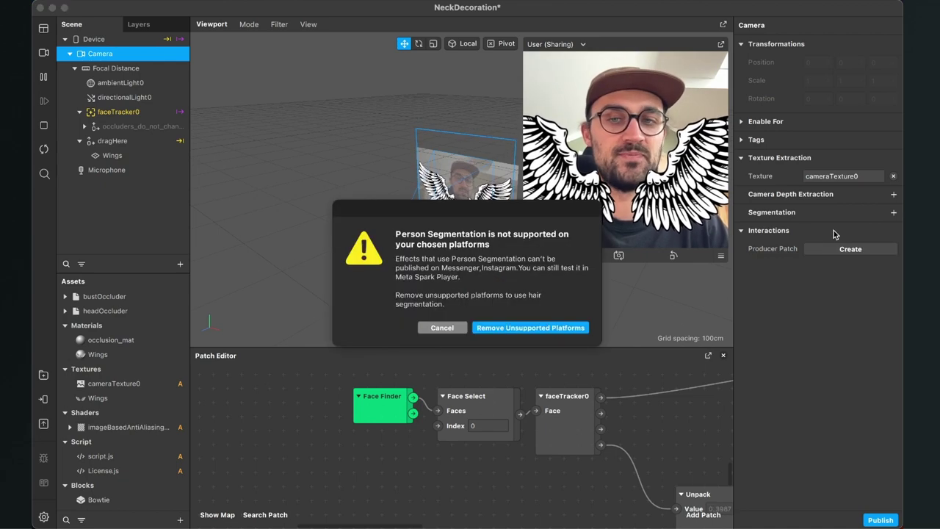
click(504, 330)
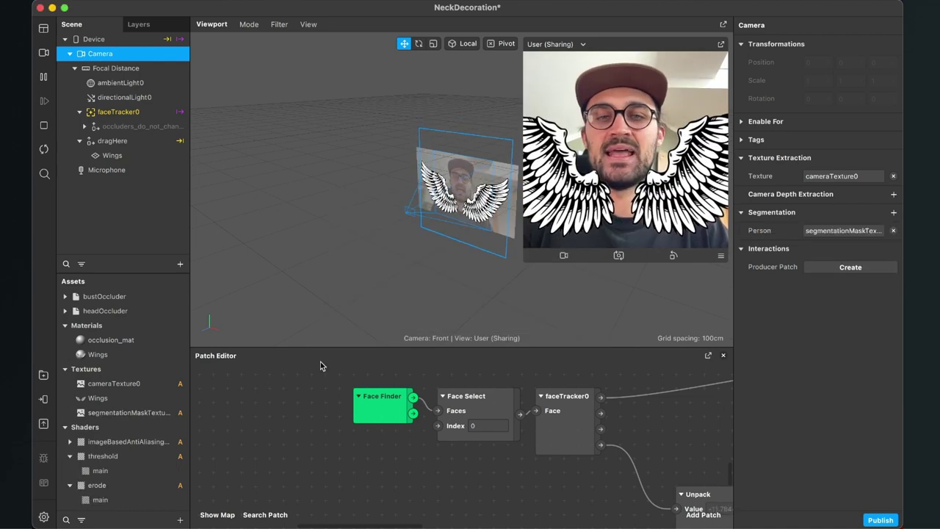
scroll(147, 412, down, 5)
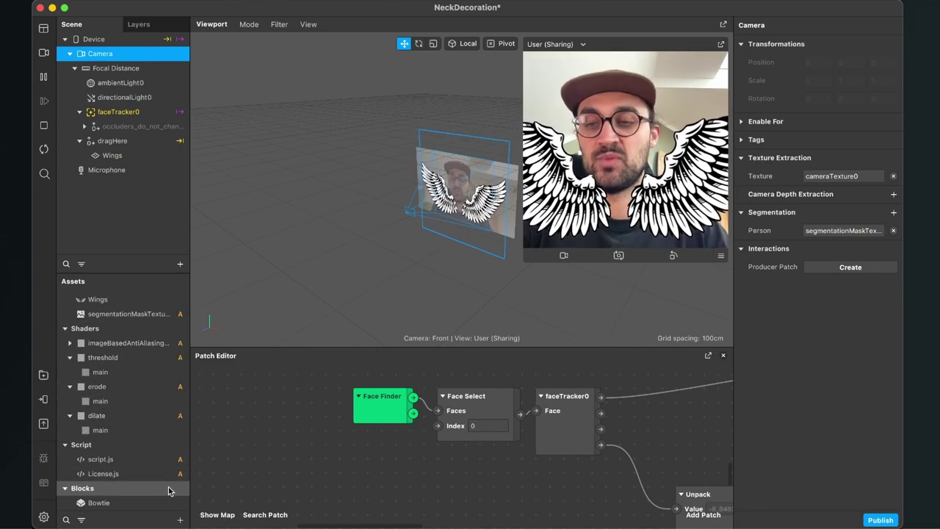
- Create a new material named Person using the Flat shader
click(180, 520)
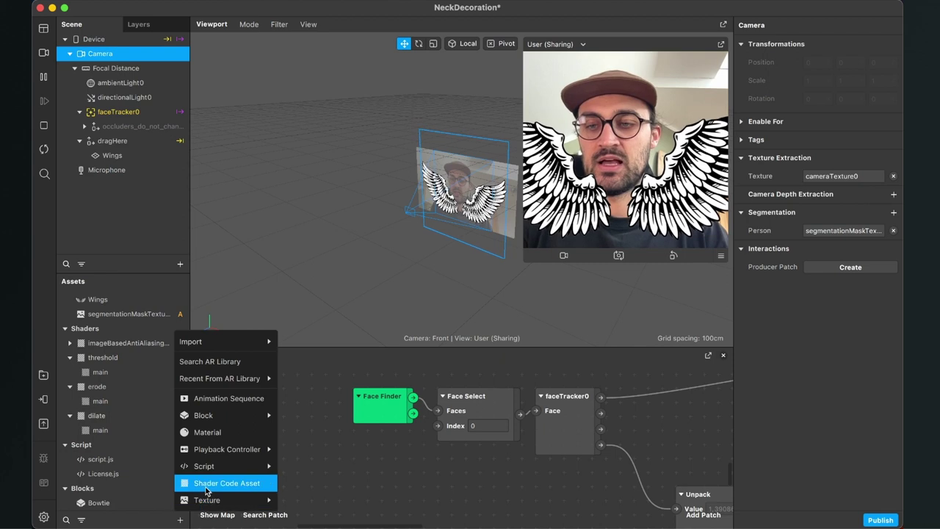
click(235, 431)
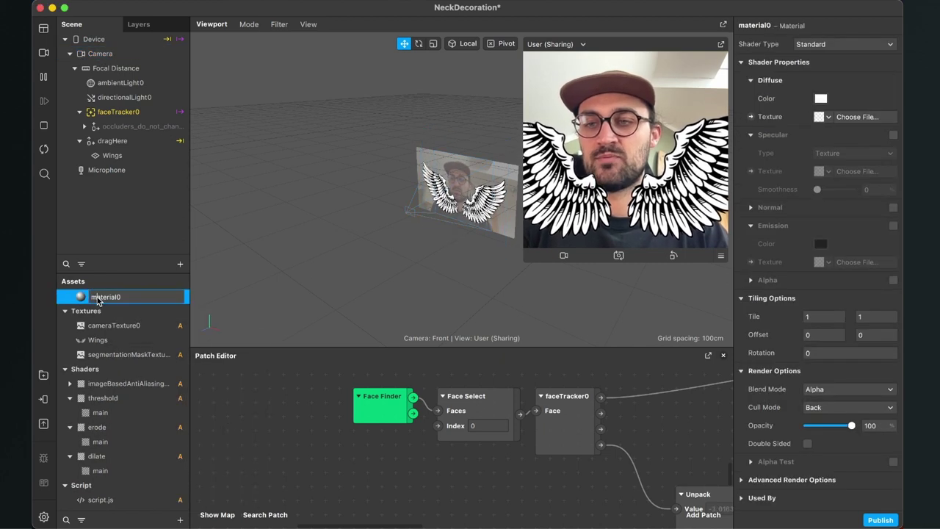
text(Pe)
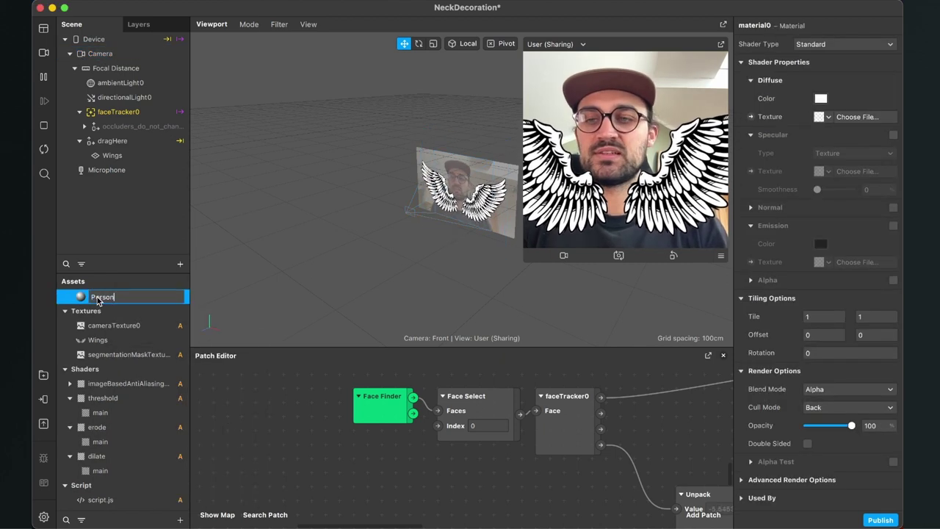
text(rson)
key(Return)
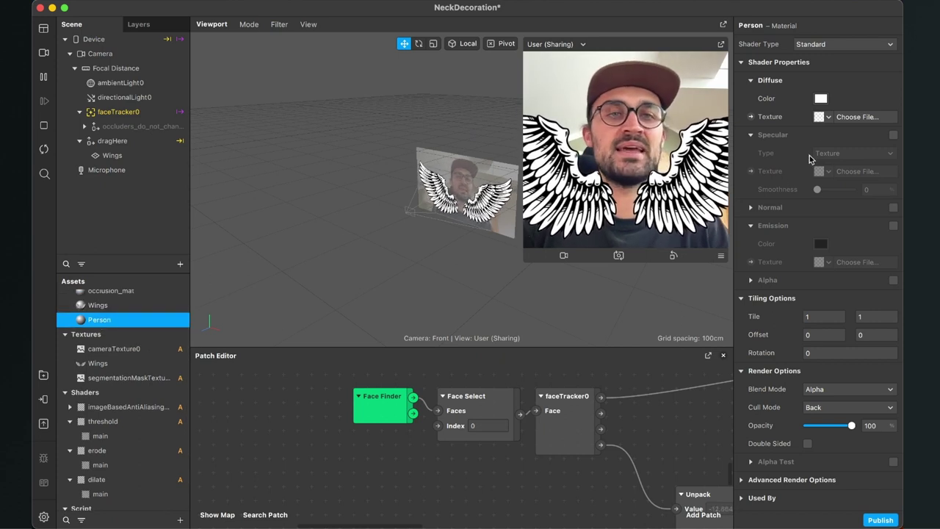
click(842, 46)
click(819, 43)
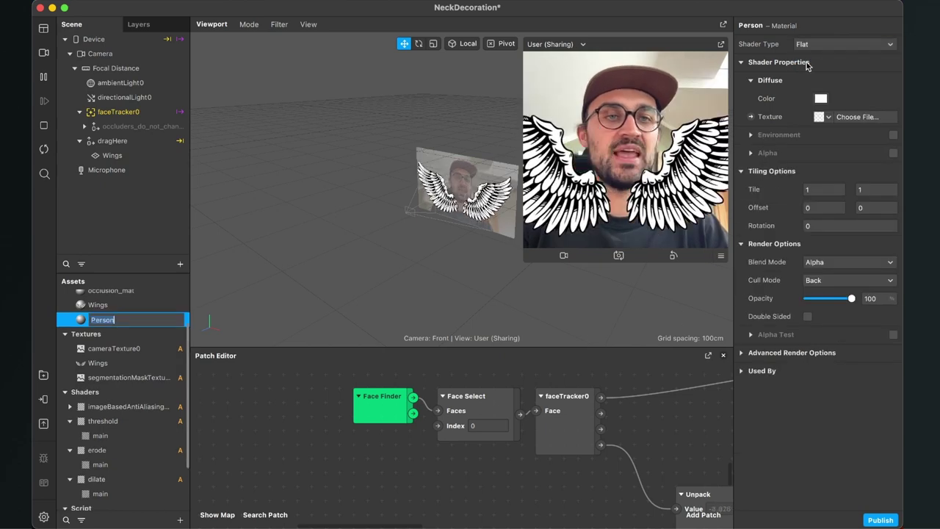
- Give the Person material cameraTexture0 as texture and Segmentation Mask Texture as alpha
click(820, 119)
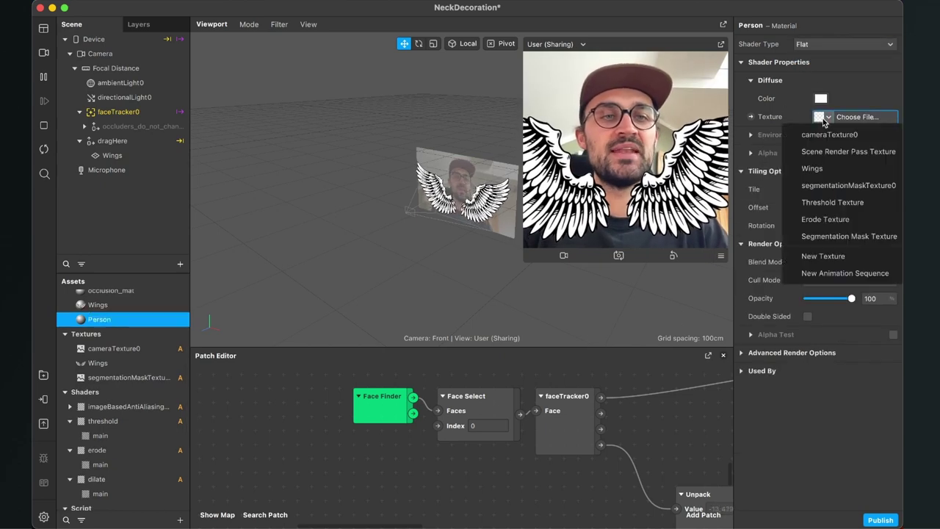
click(821, 136)
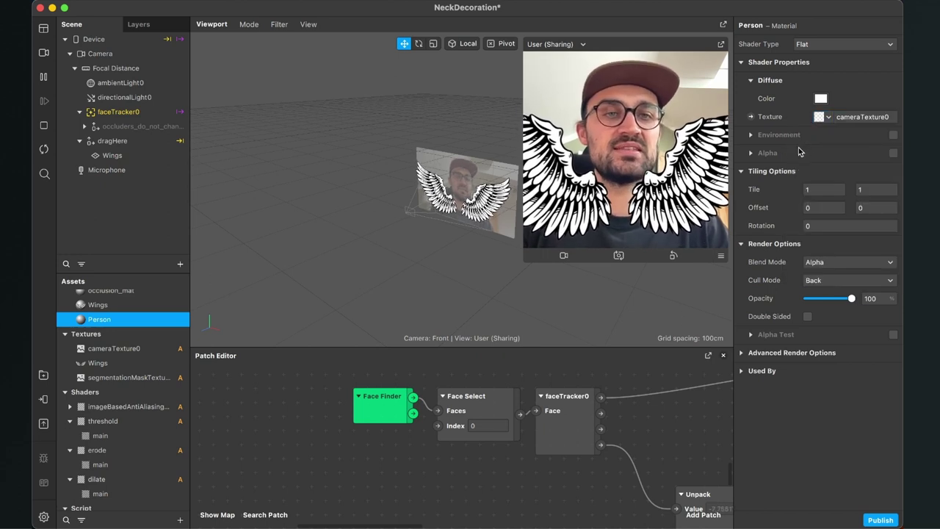
click(893, 153)
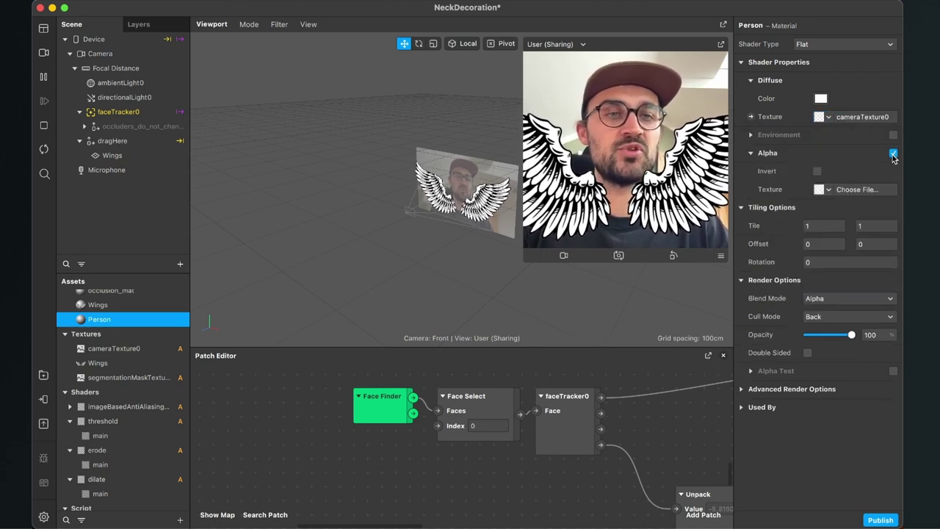
click(825, 190)
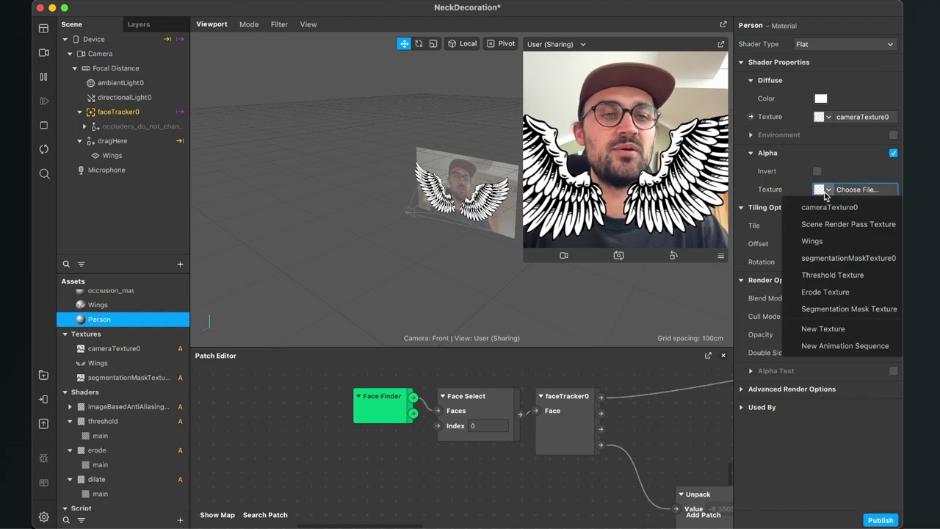
click(834, 310)
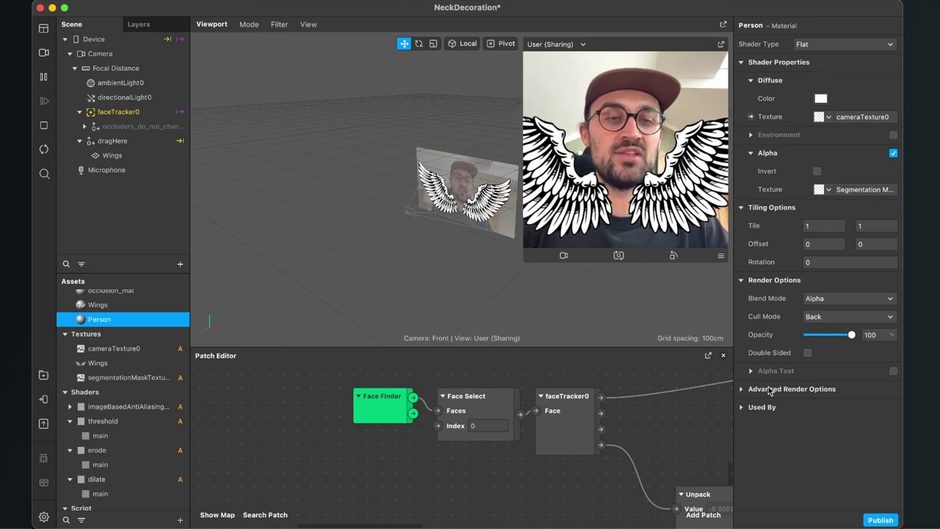
- Turn off Use Depth Test and Write to Depth in the advanced render options
click(741, 389)
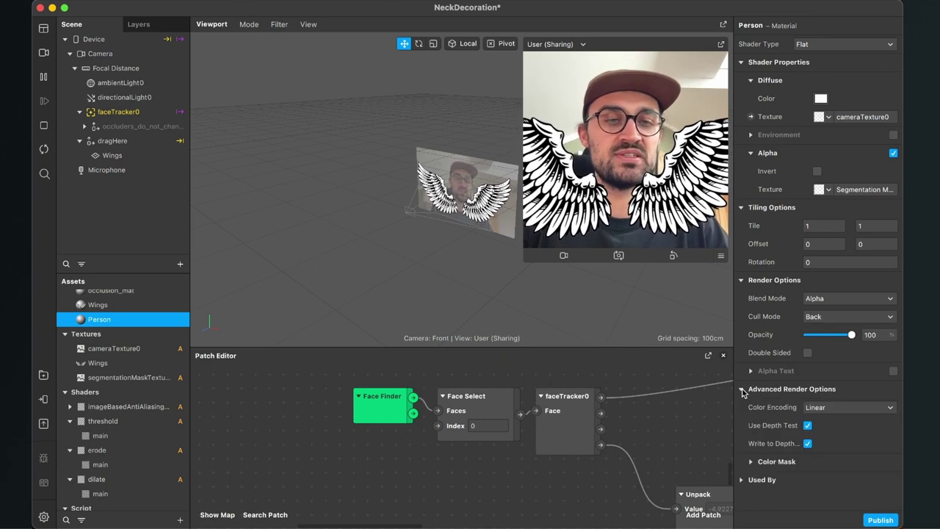
click(808, 426)
click(808, 444)
scroll(470, 478, right, 5)
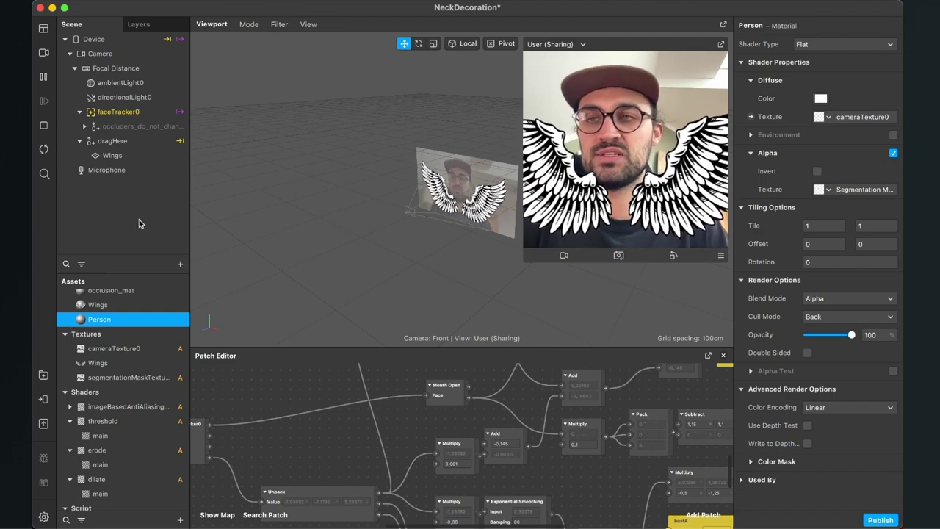
- Insert a new rectangle into the scene via a 're' search
click(180, 264)
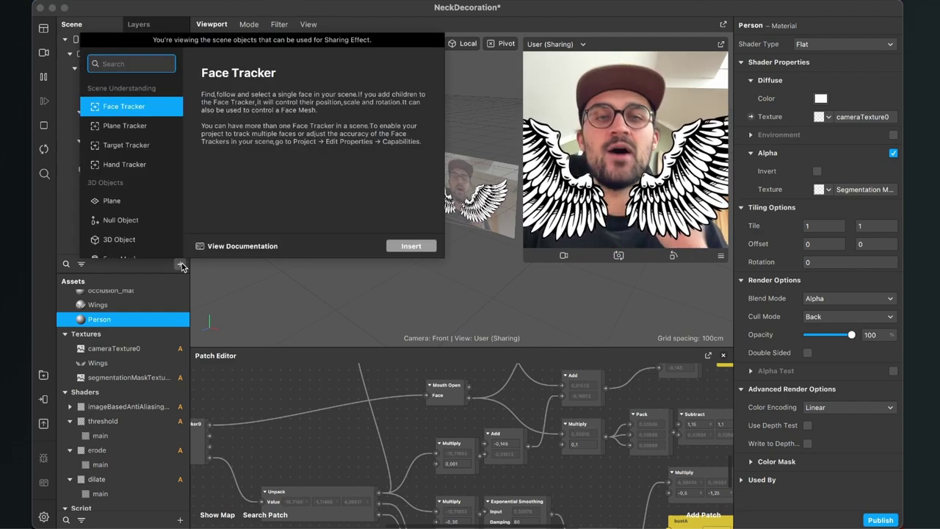
text(re)
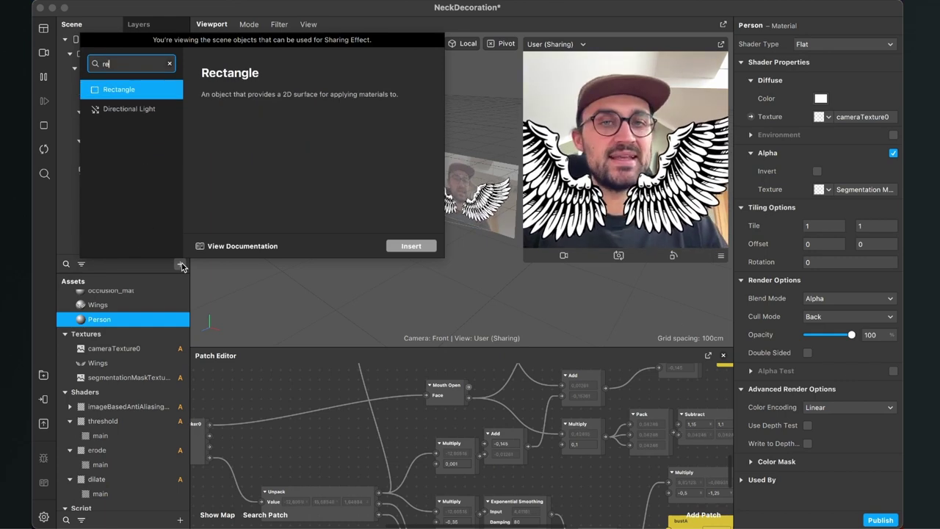
key(Return)
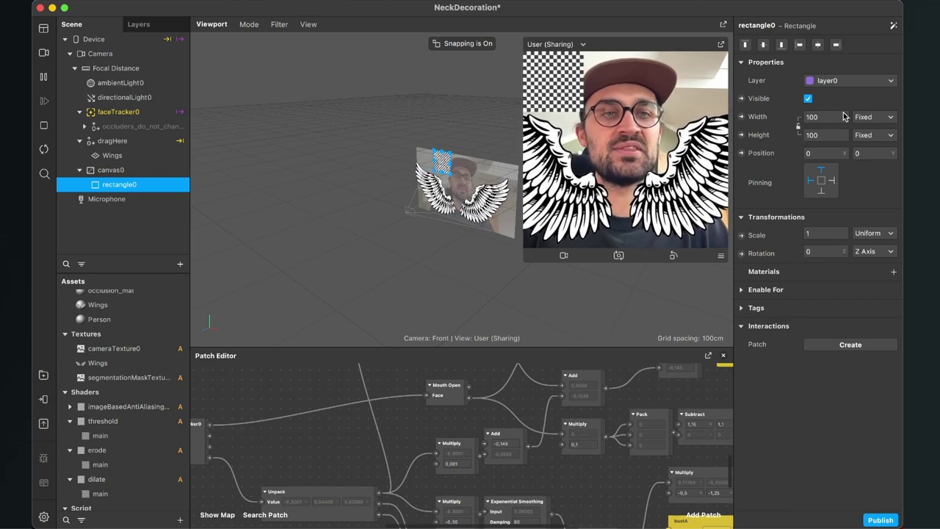
- Make rectangle0's width and height Relative and assign it the Person material
click(844, 117)
click(830, 135)
click(830, 136)
click(825, 153)
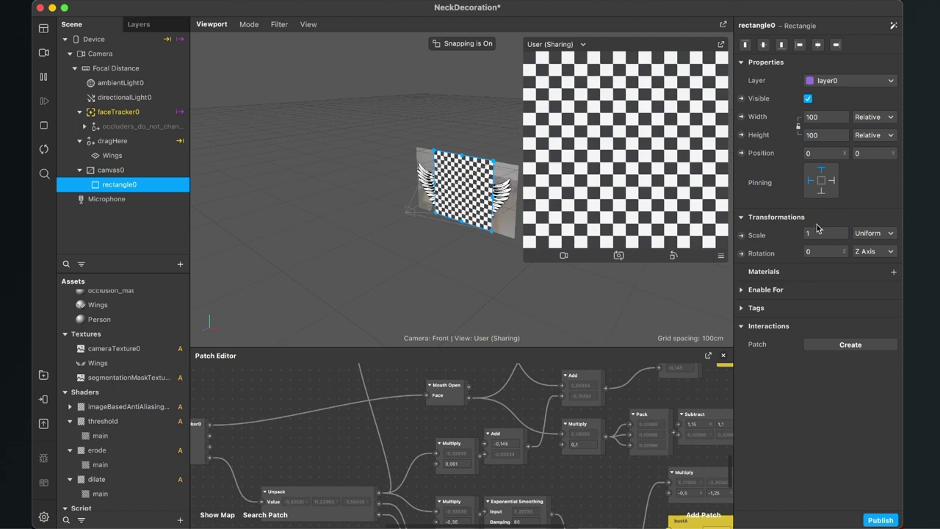
click(893, 272)
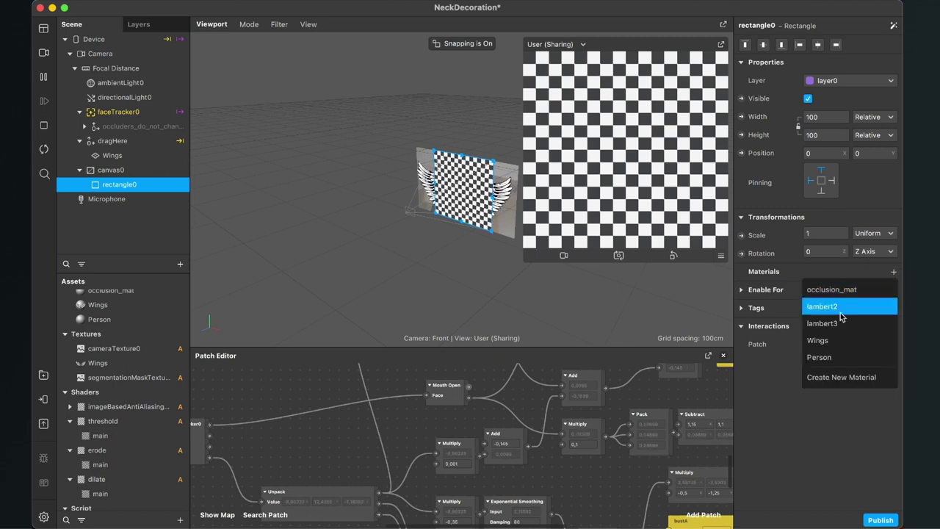
click(824, 359)
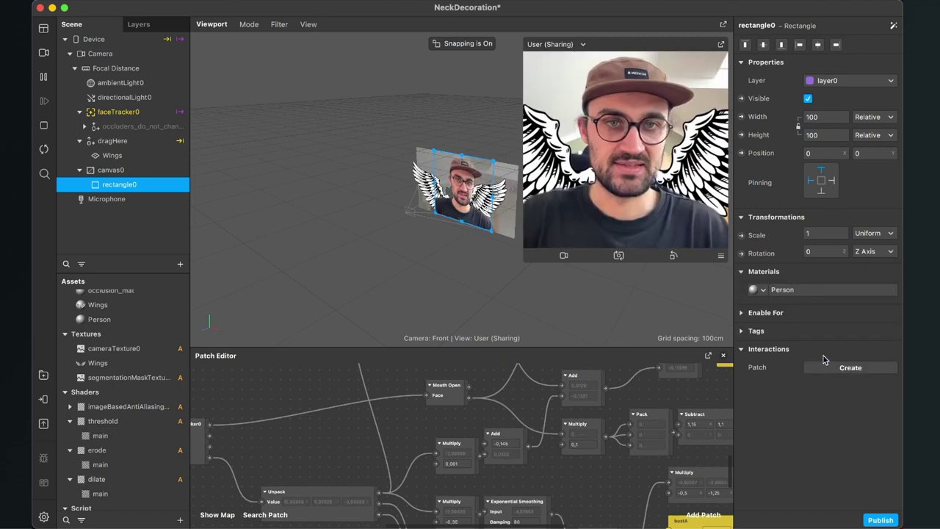
- Collapse dragHere and canvas0, then move canvas0 below dragHere in the Scene hierarchy
click(80, 140)
click(79, 155)
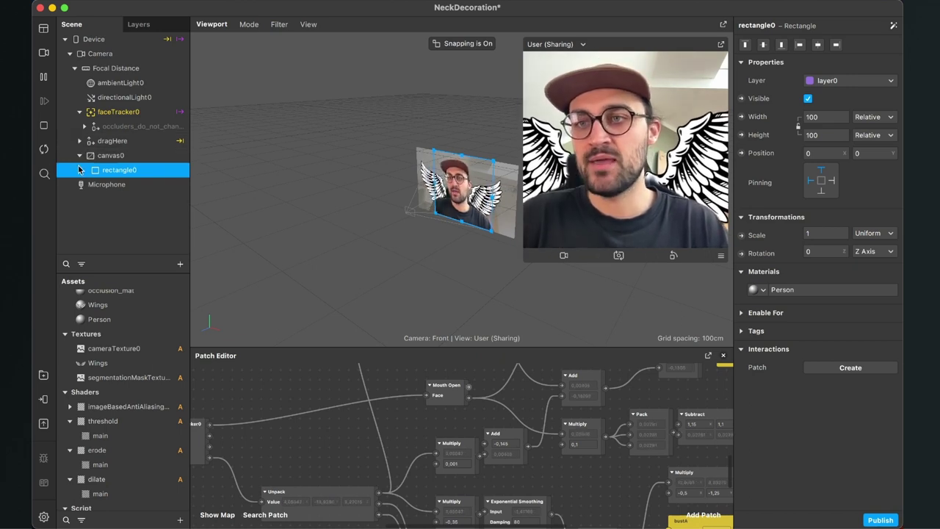
drag(113, 157, 77, 139)
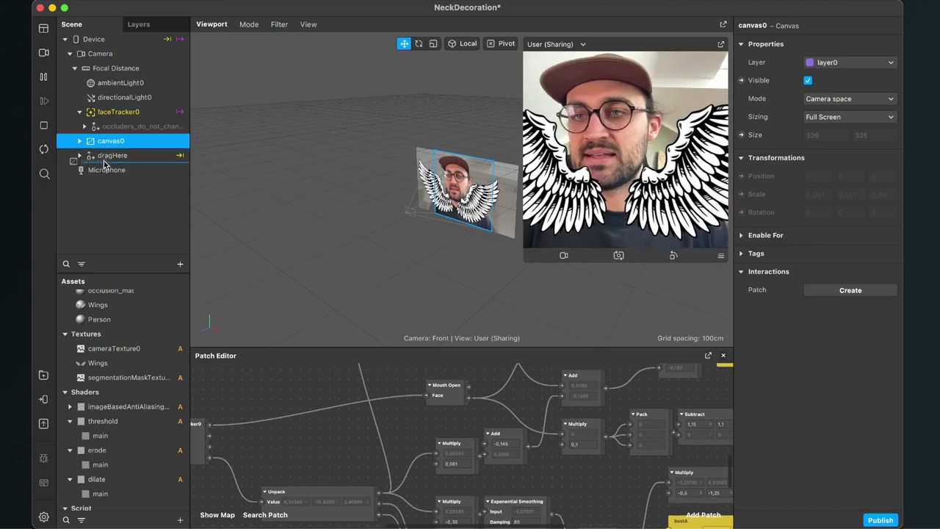
drag(105, 164, 107, 164)
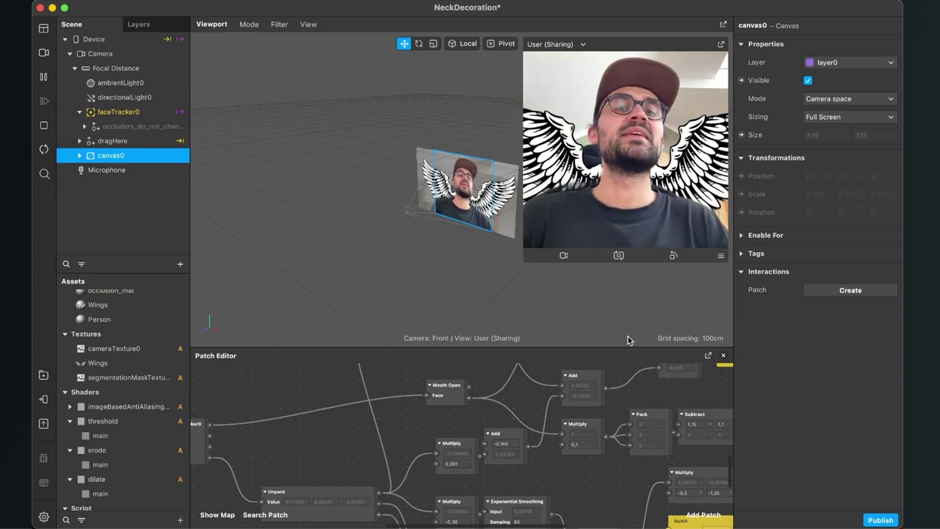
- Enlarge the camera preview and select the Wings plane under dragHere
click(520, 263)
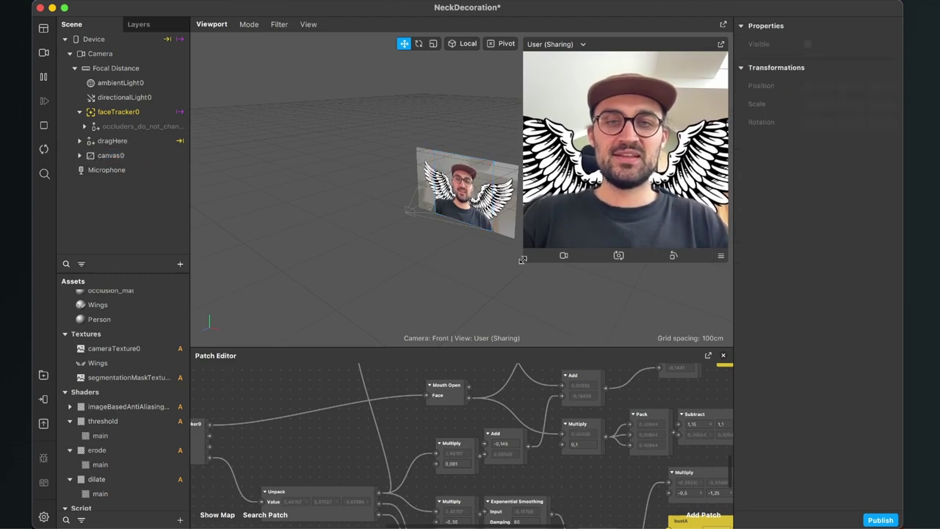
drag(465, 285, 447, 318)
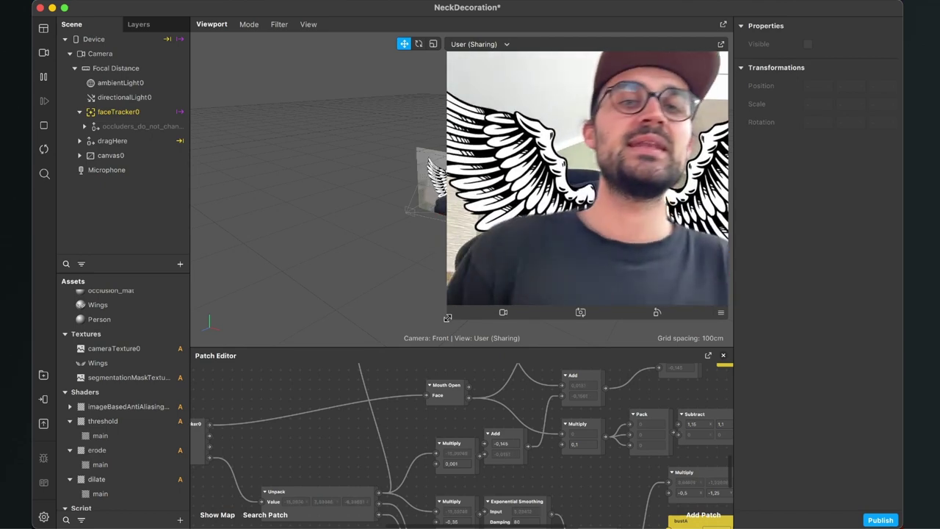
click(79, 141)
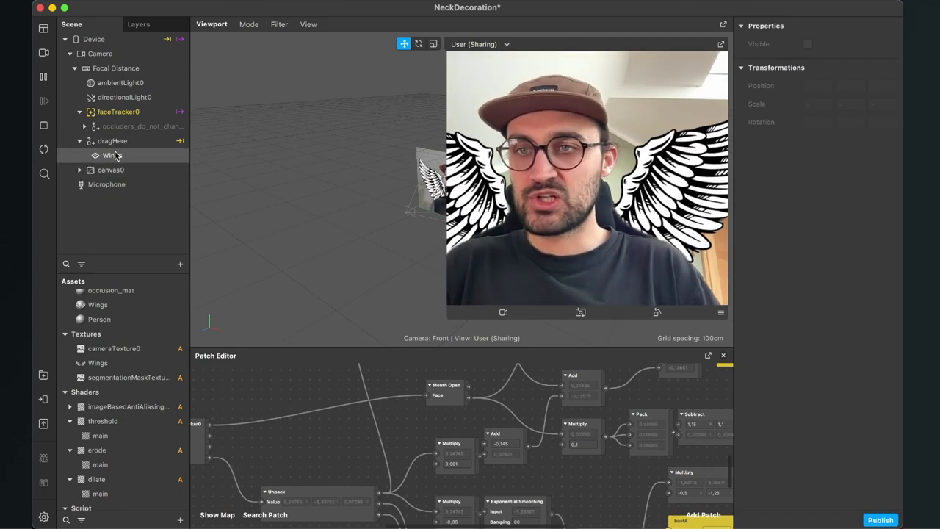
click(111, 155)
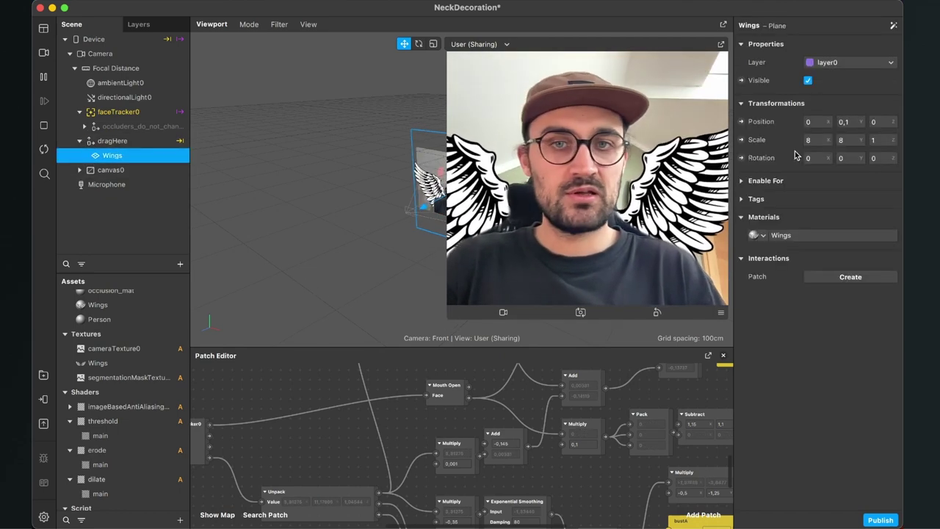
- Set Wings Position Y to 0.08 and Scale to 9, then widen the preview
click(846, 122)
key(BackSpace)
text(08)
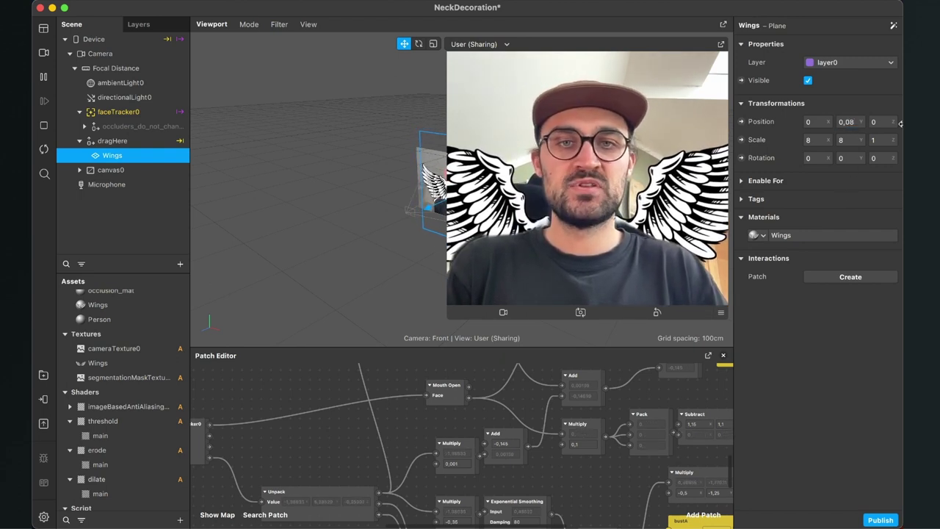
click(813, 141)
text(9)
key(Return)
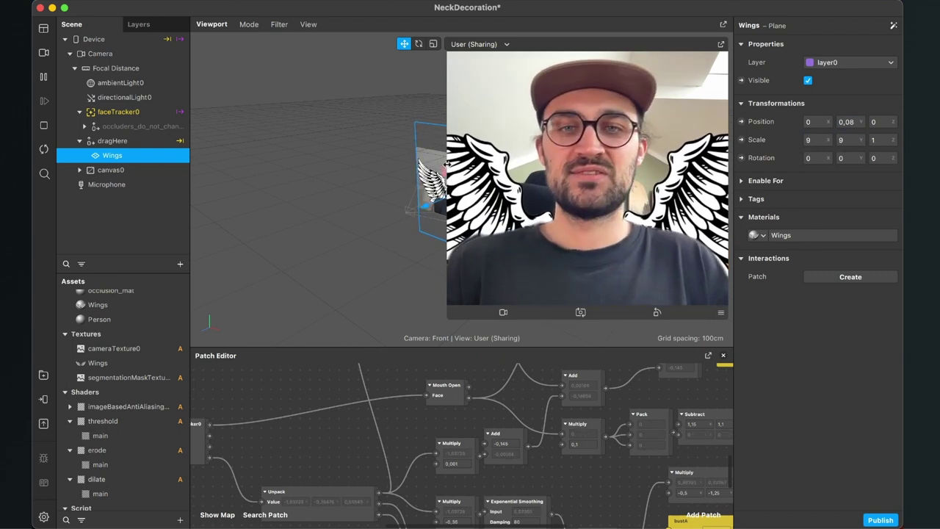
drag(448, 167, 324, 155)
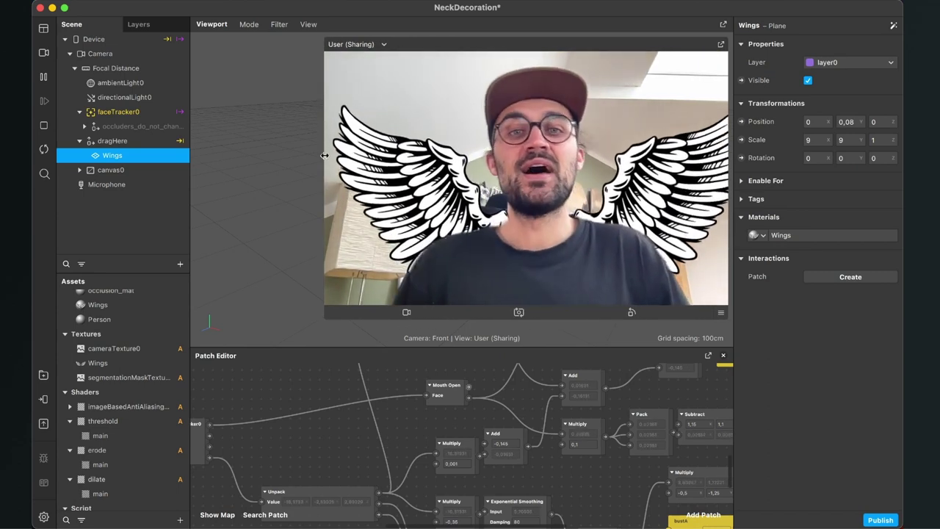